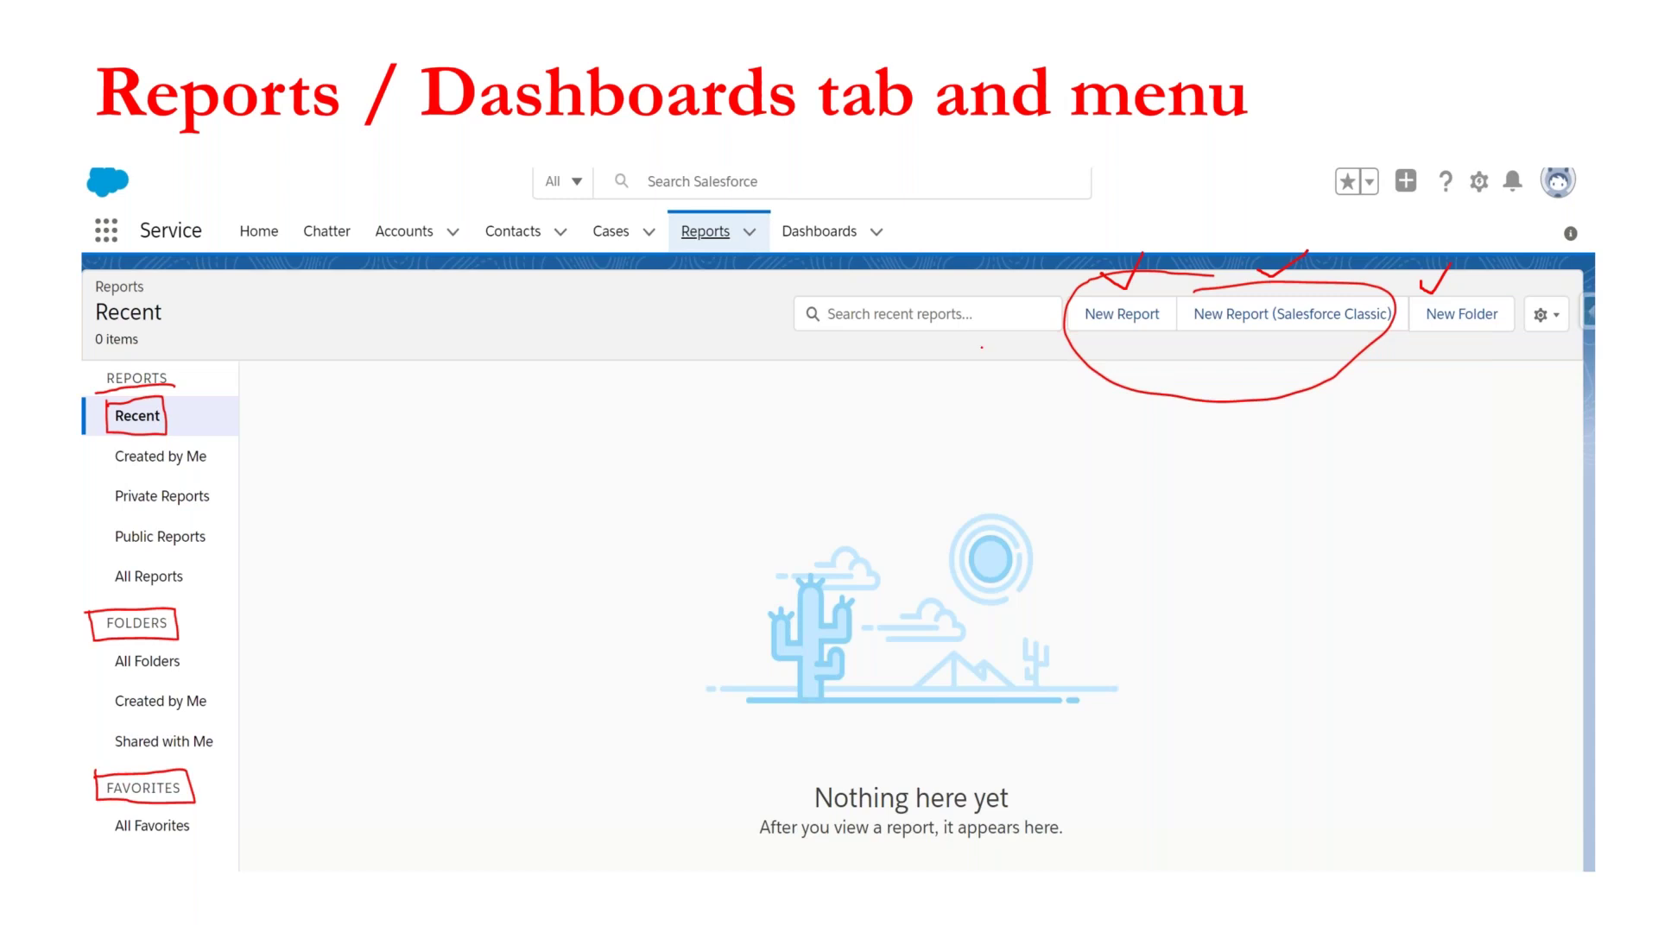
Advance to the Report Format slide, then bring the Salesforce Reports page forward
key("Right")
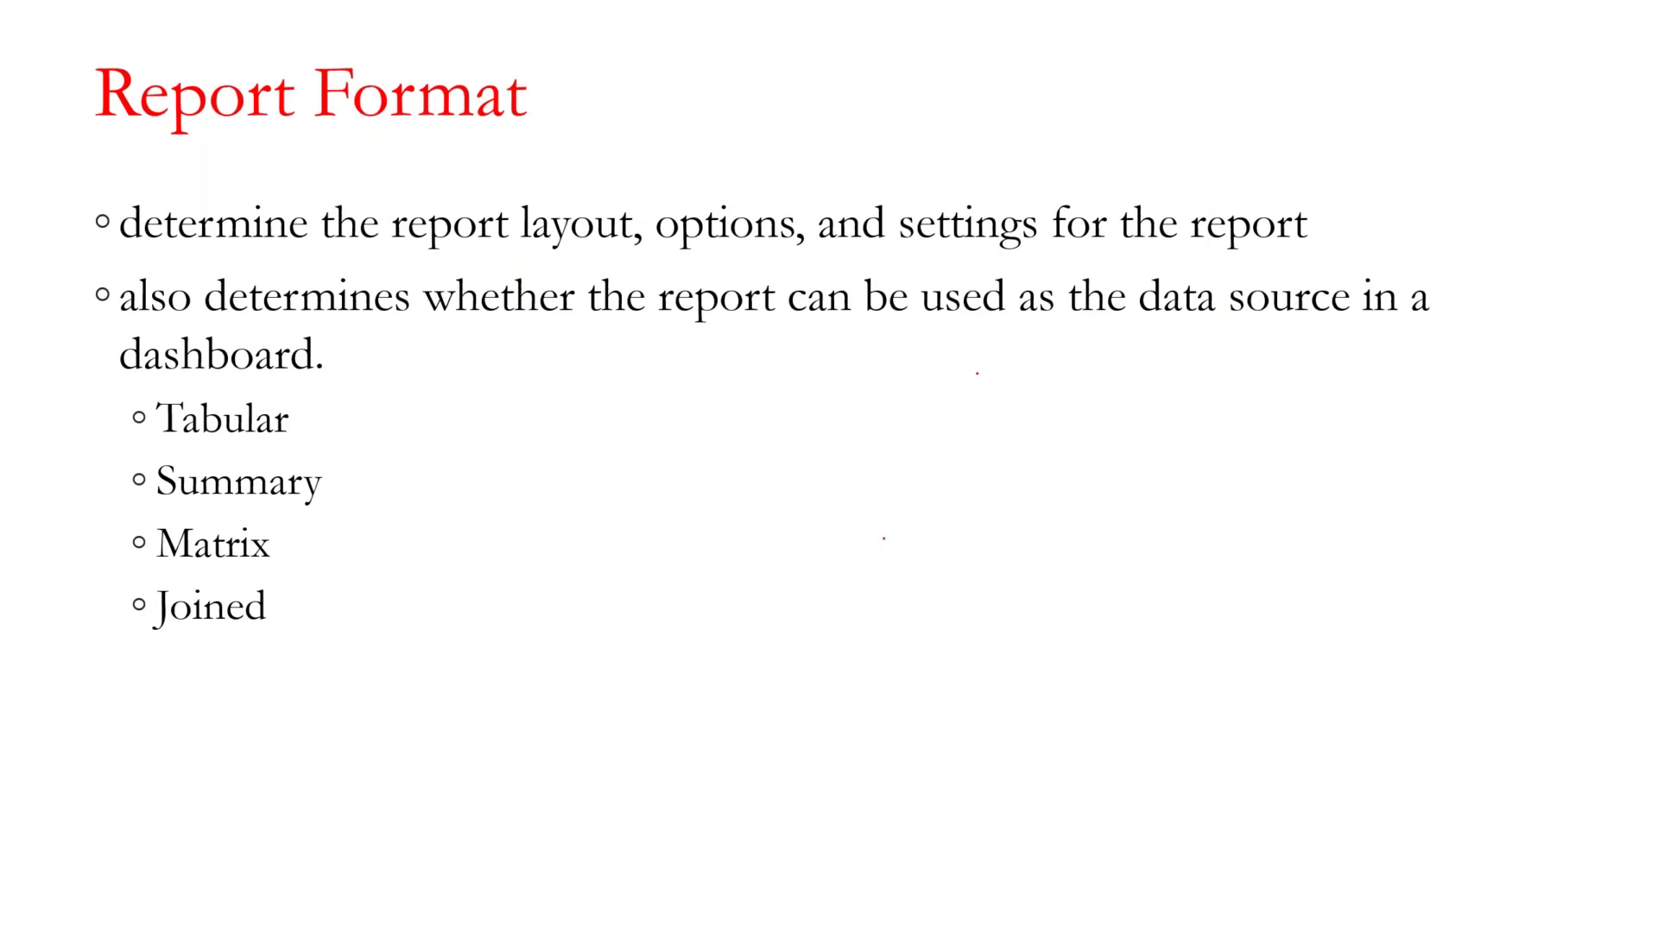
key("alt+Tab")
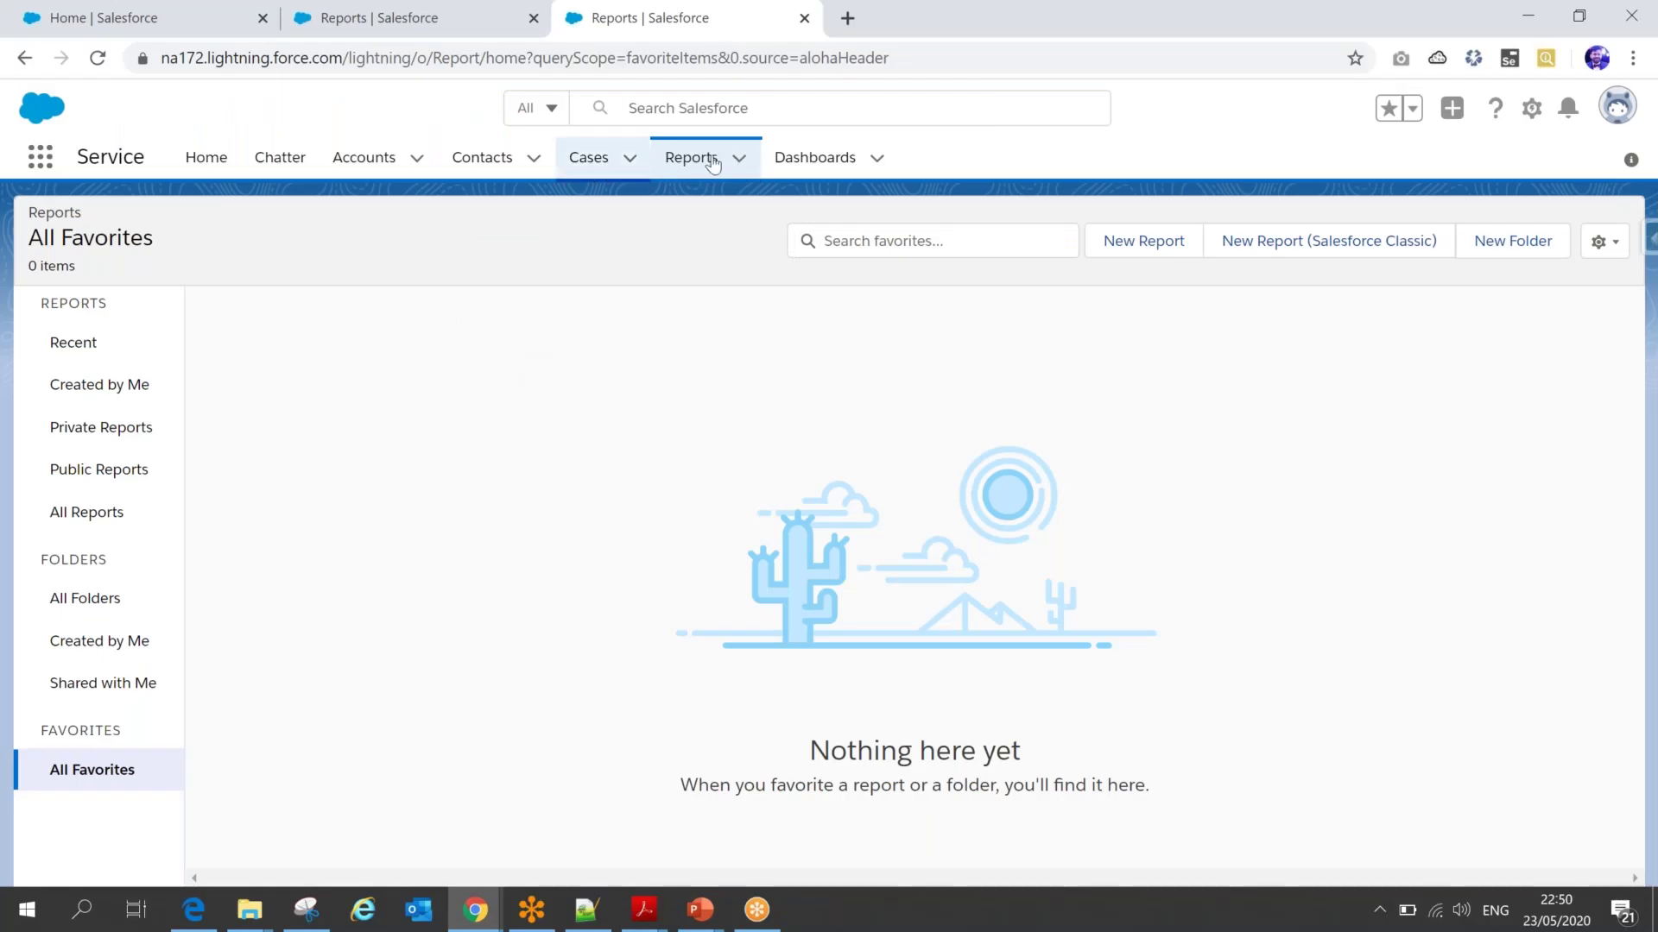
Reload the Reports home page and start a New Report, backing out once before retrying
left_click(717, 163)
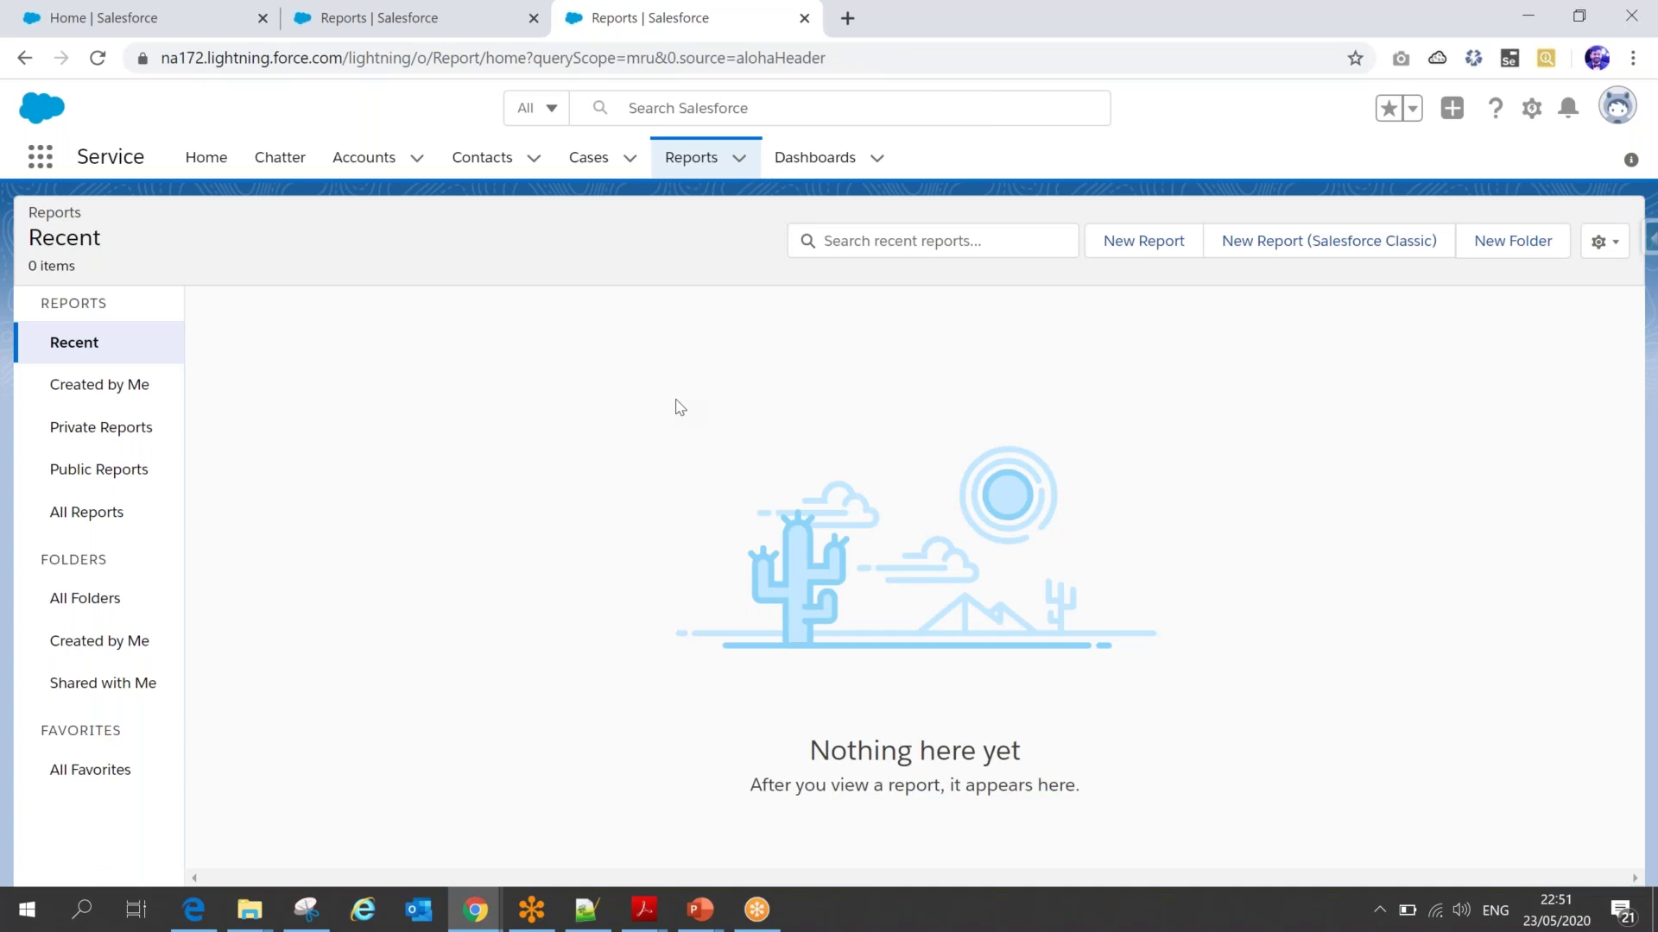
left_click(1165, 245)
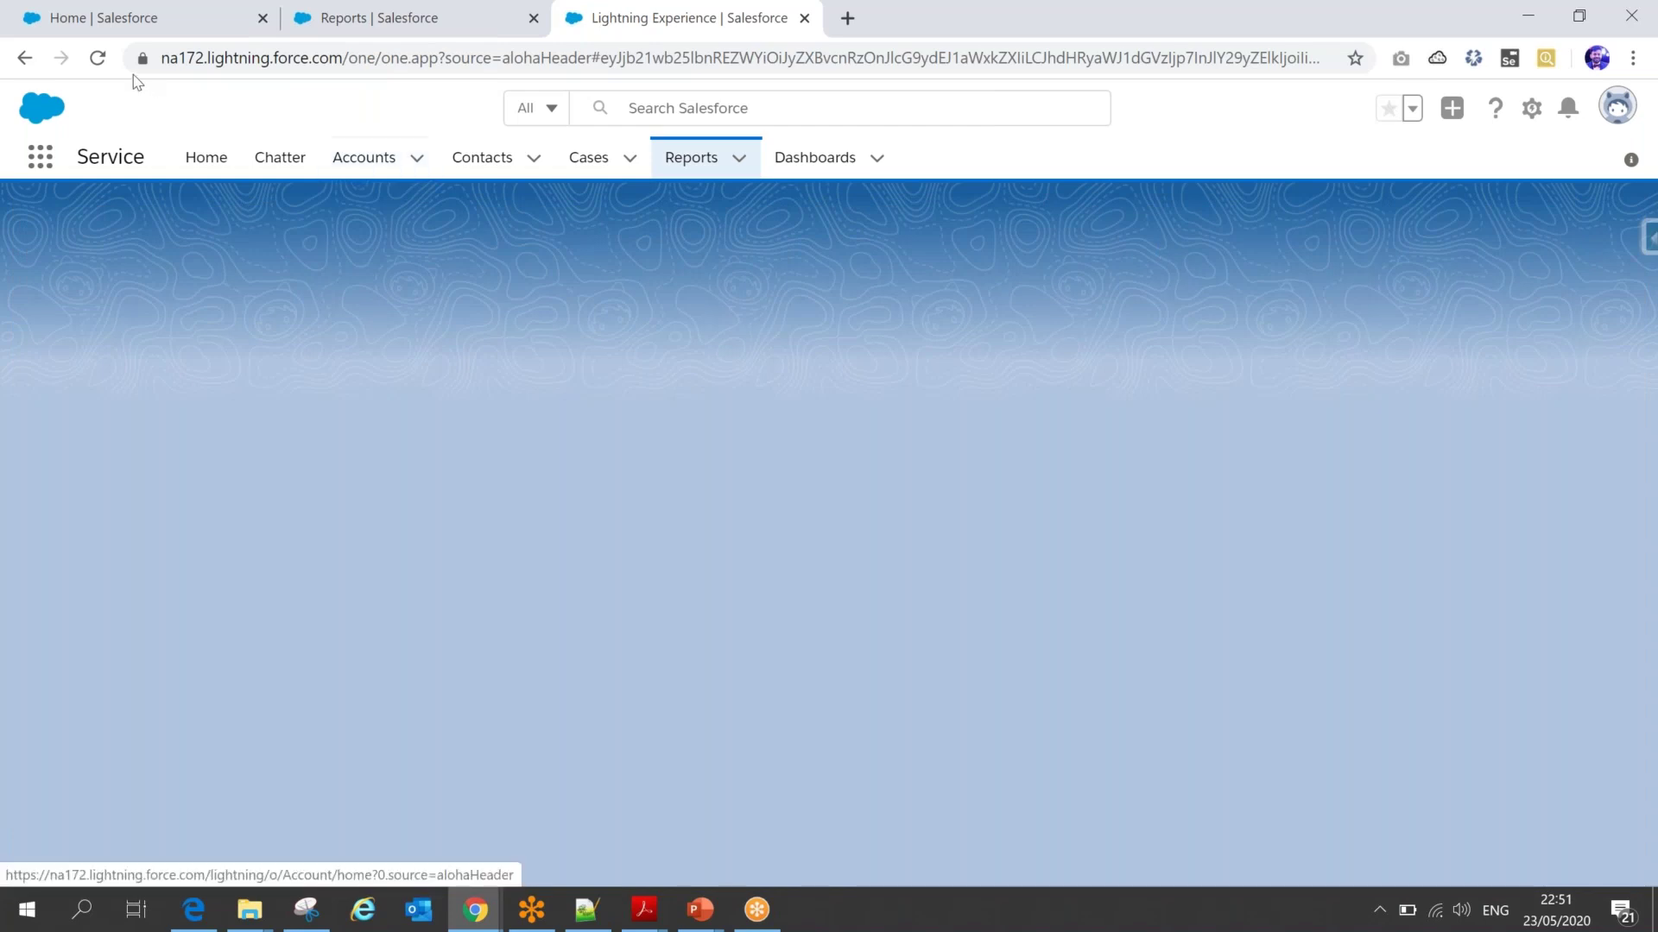
left_click(31, 64)
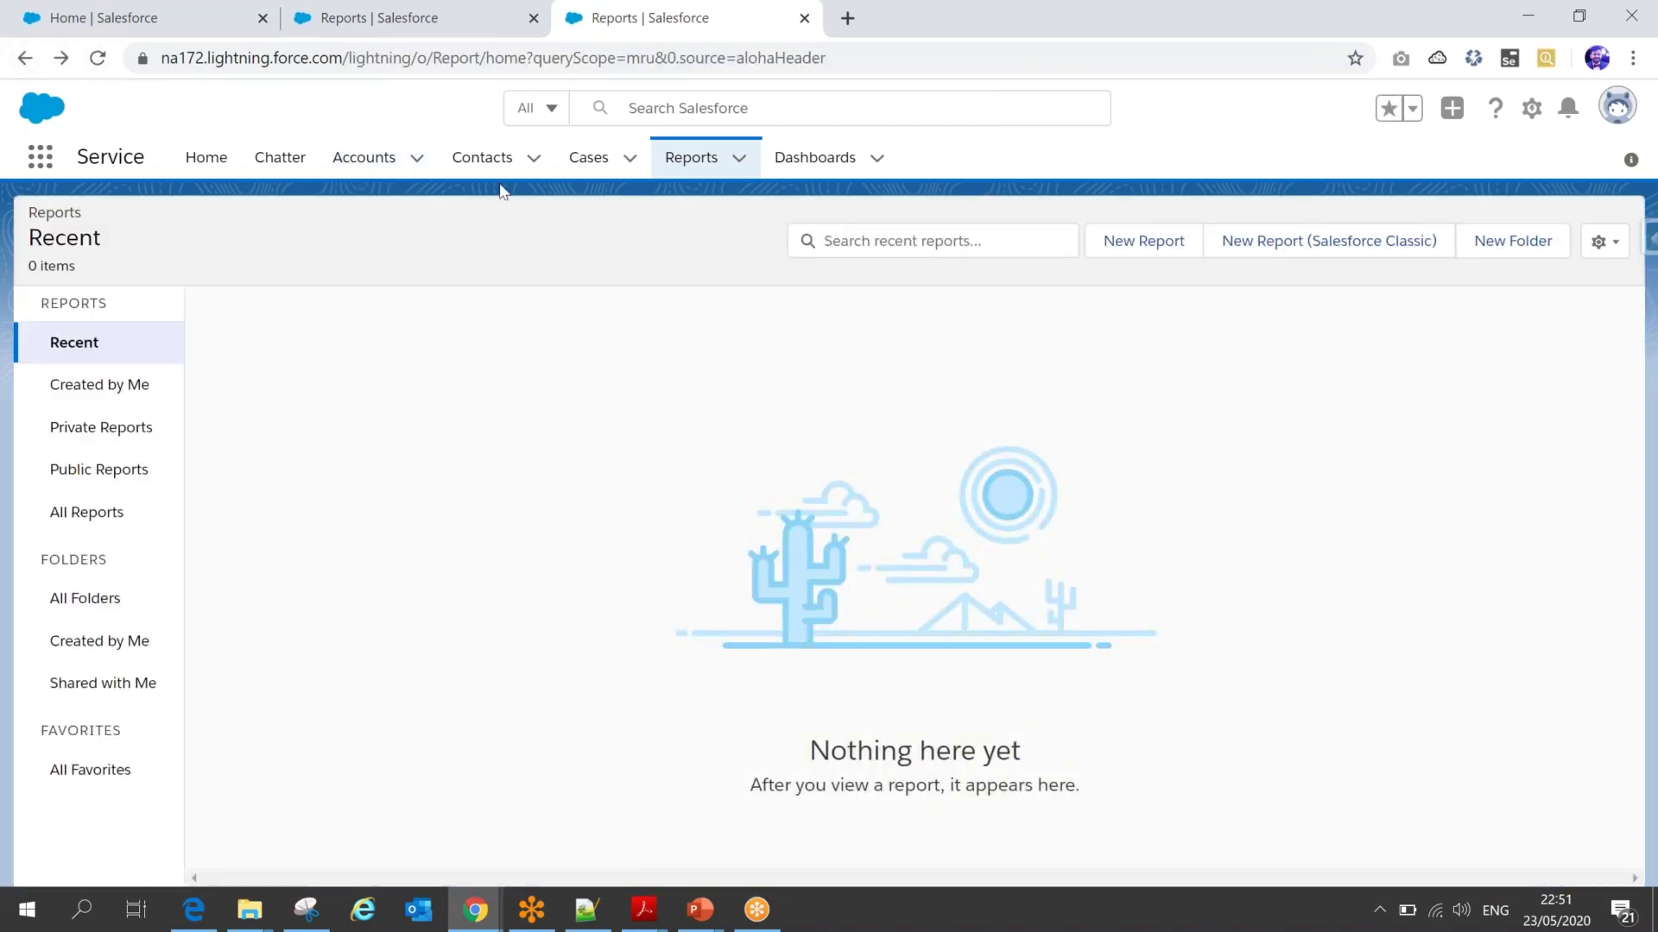
left_click(704, 164)
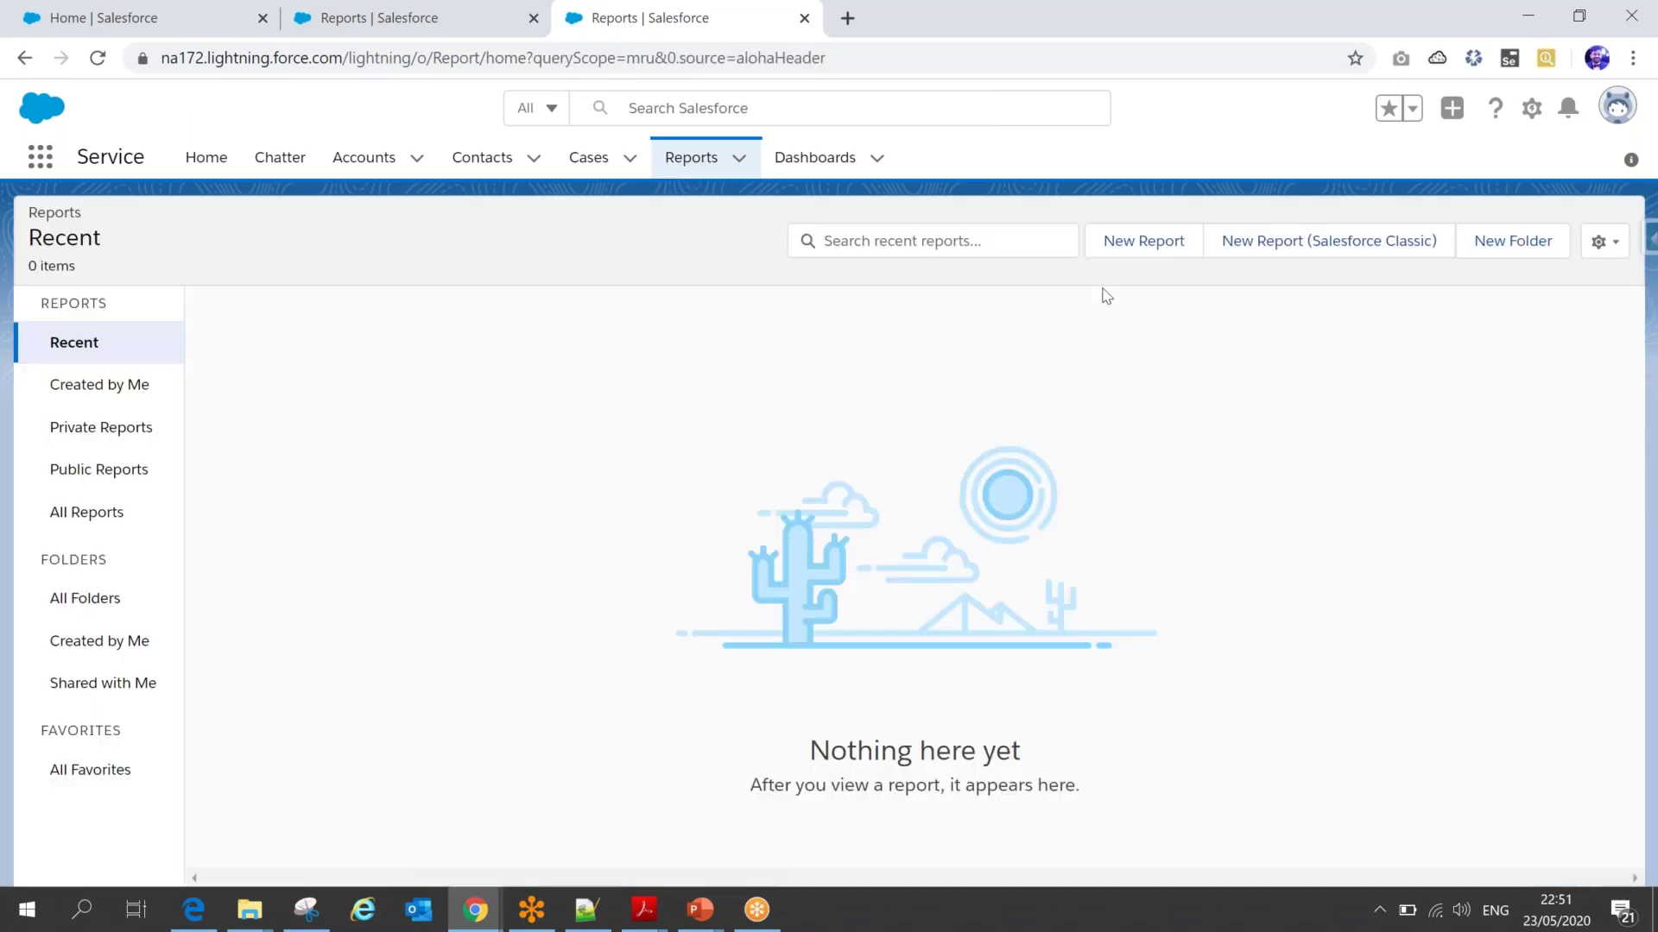
left_click(1141, 248)
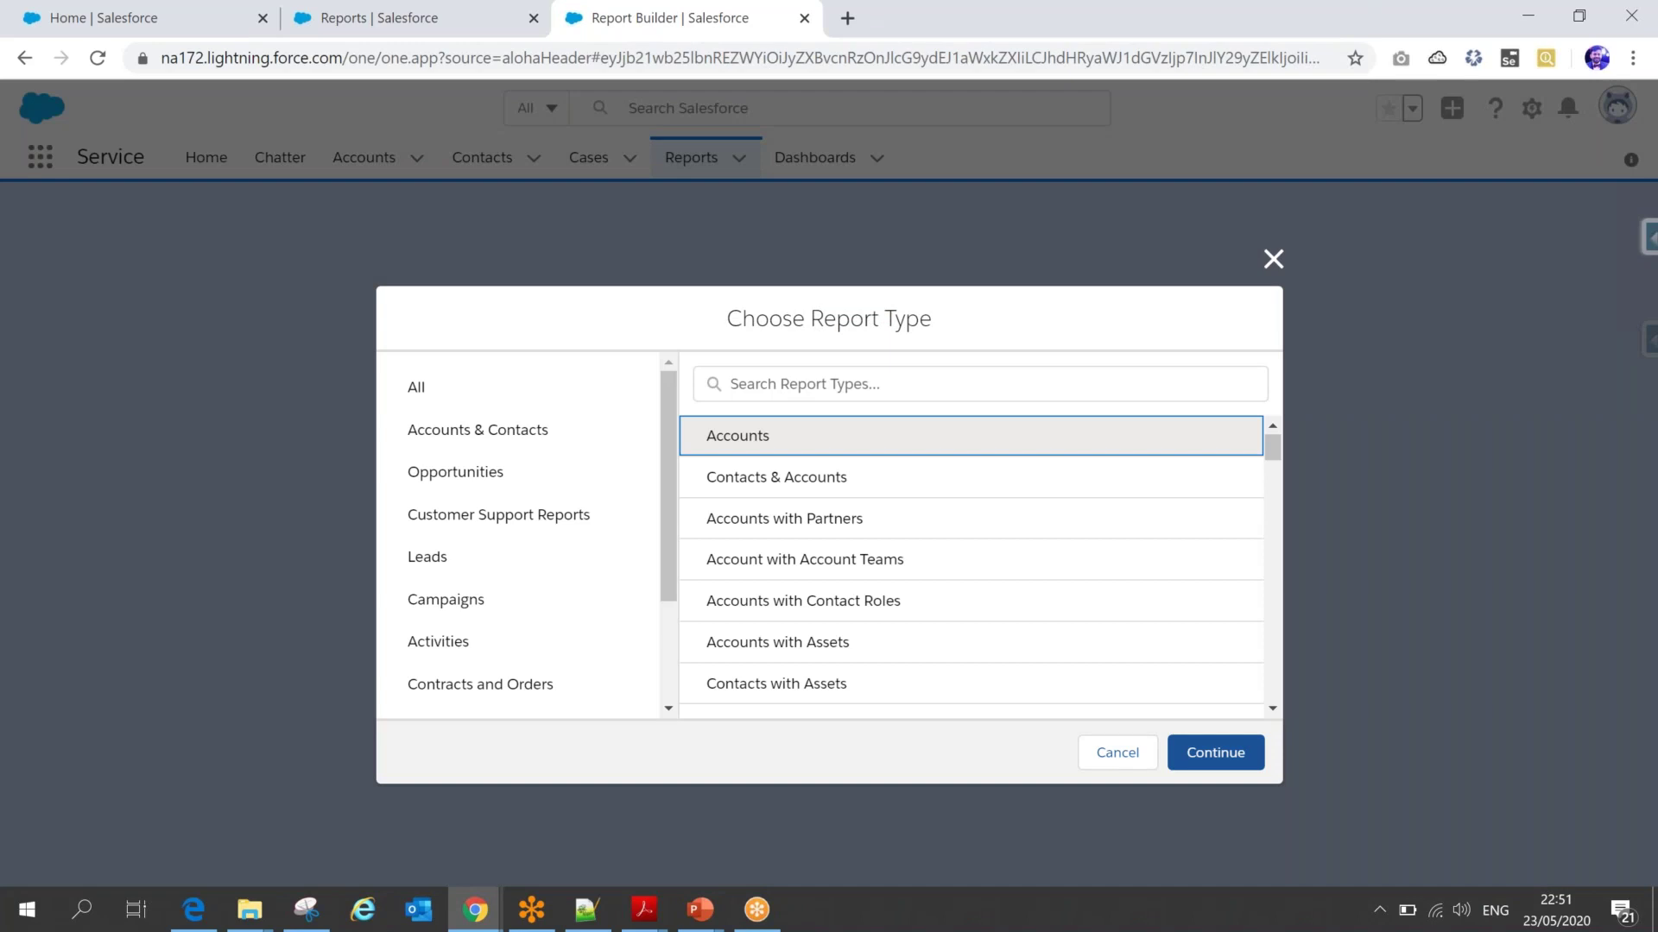
Choose Accounts as the report type and continue into the Report Builder
left_click(736, 437)
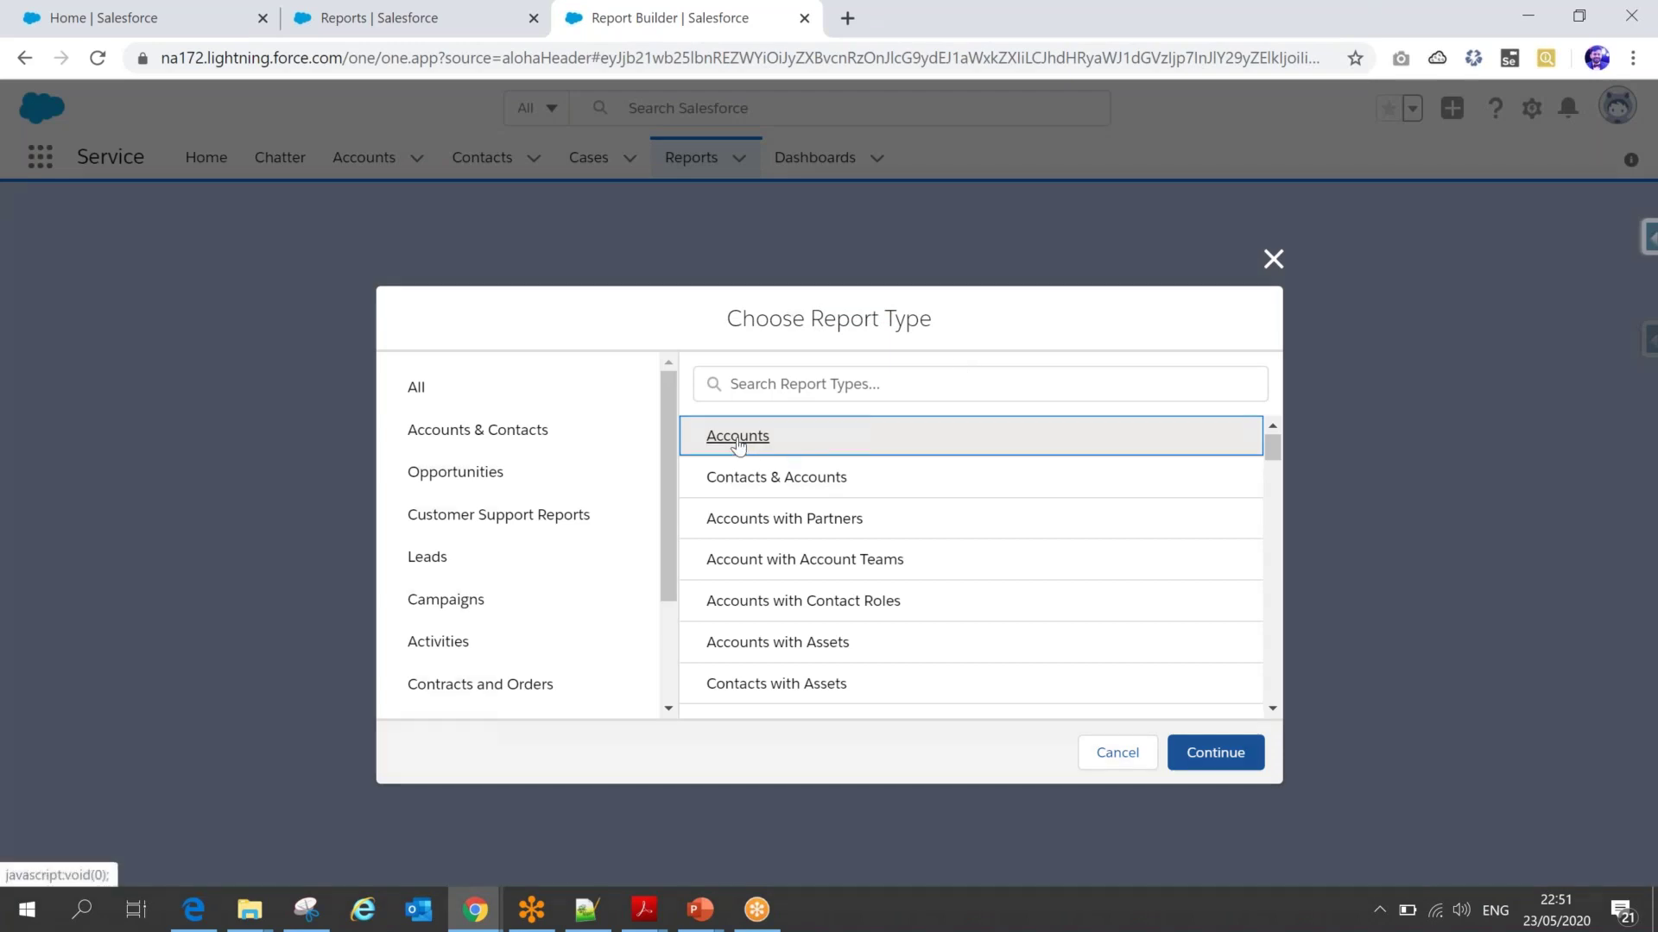
left_click(1191, 751)
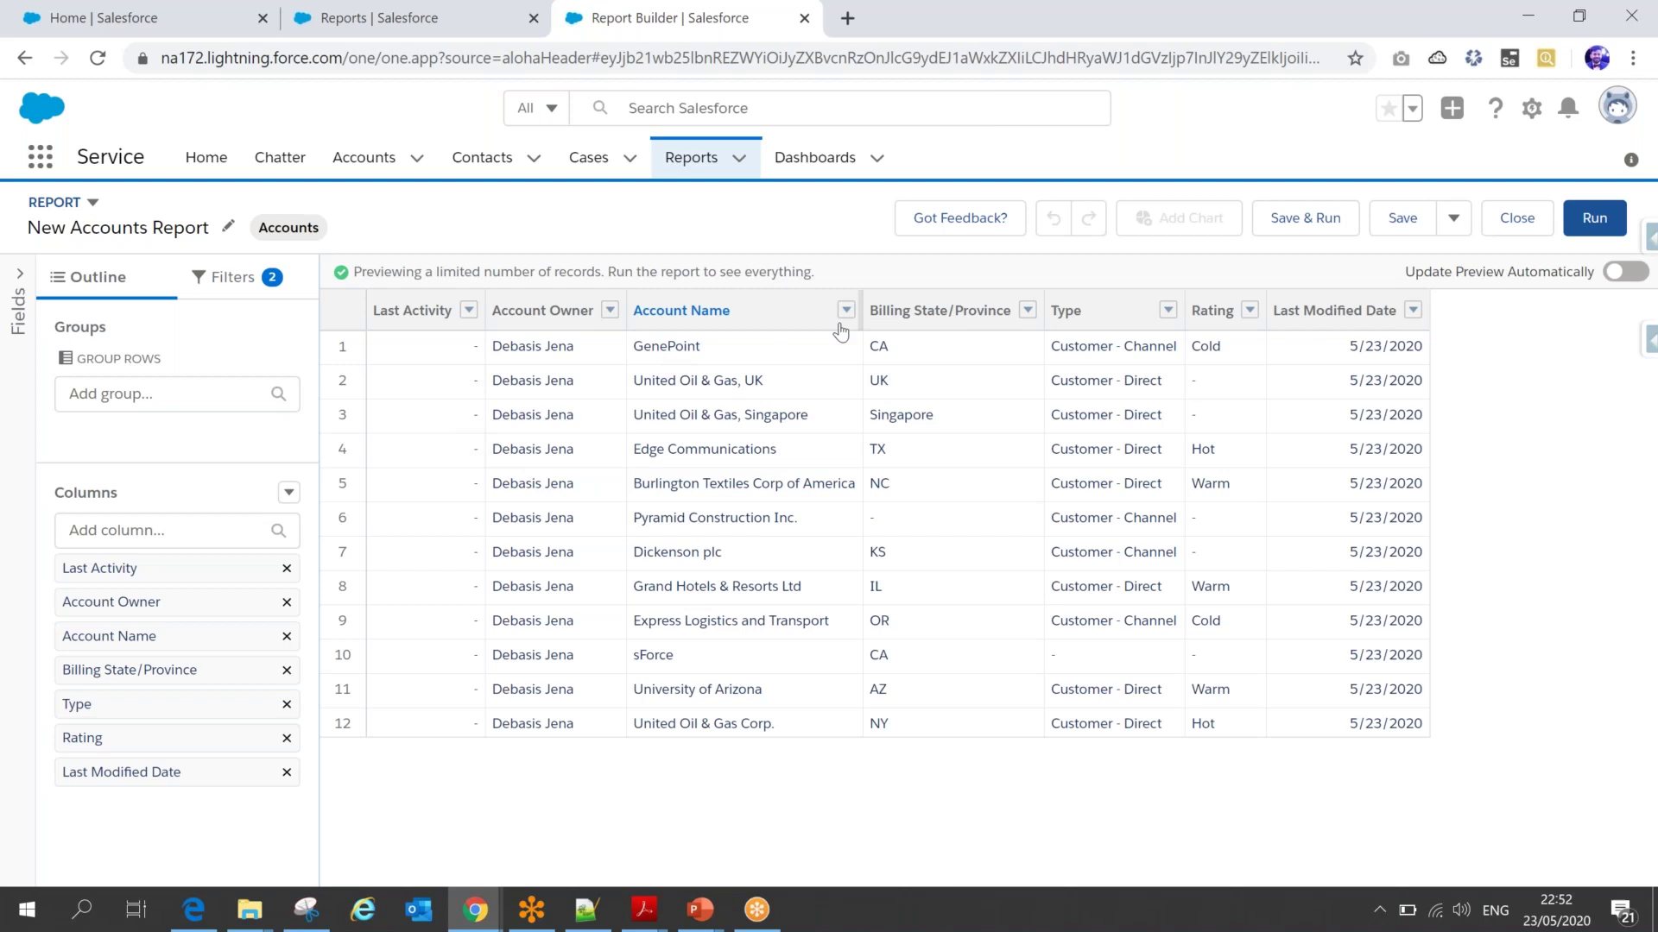
Group rows by the Type column and refresh to see Customer - Direct and Customer - Channel groups
left_click(1167, 309)
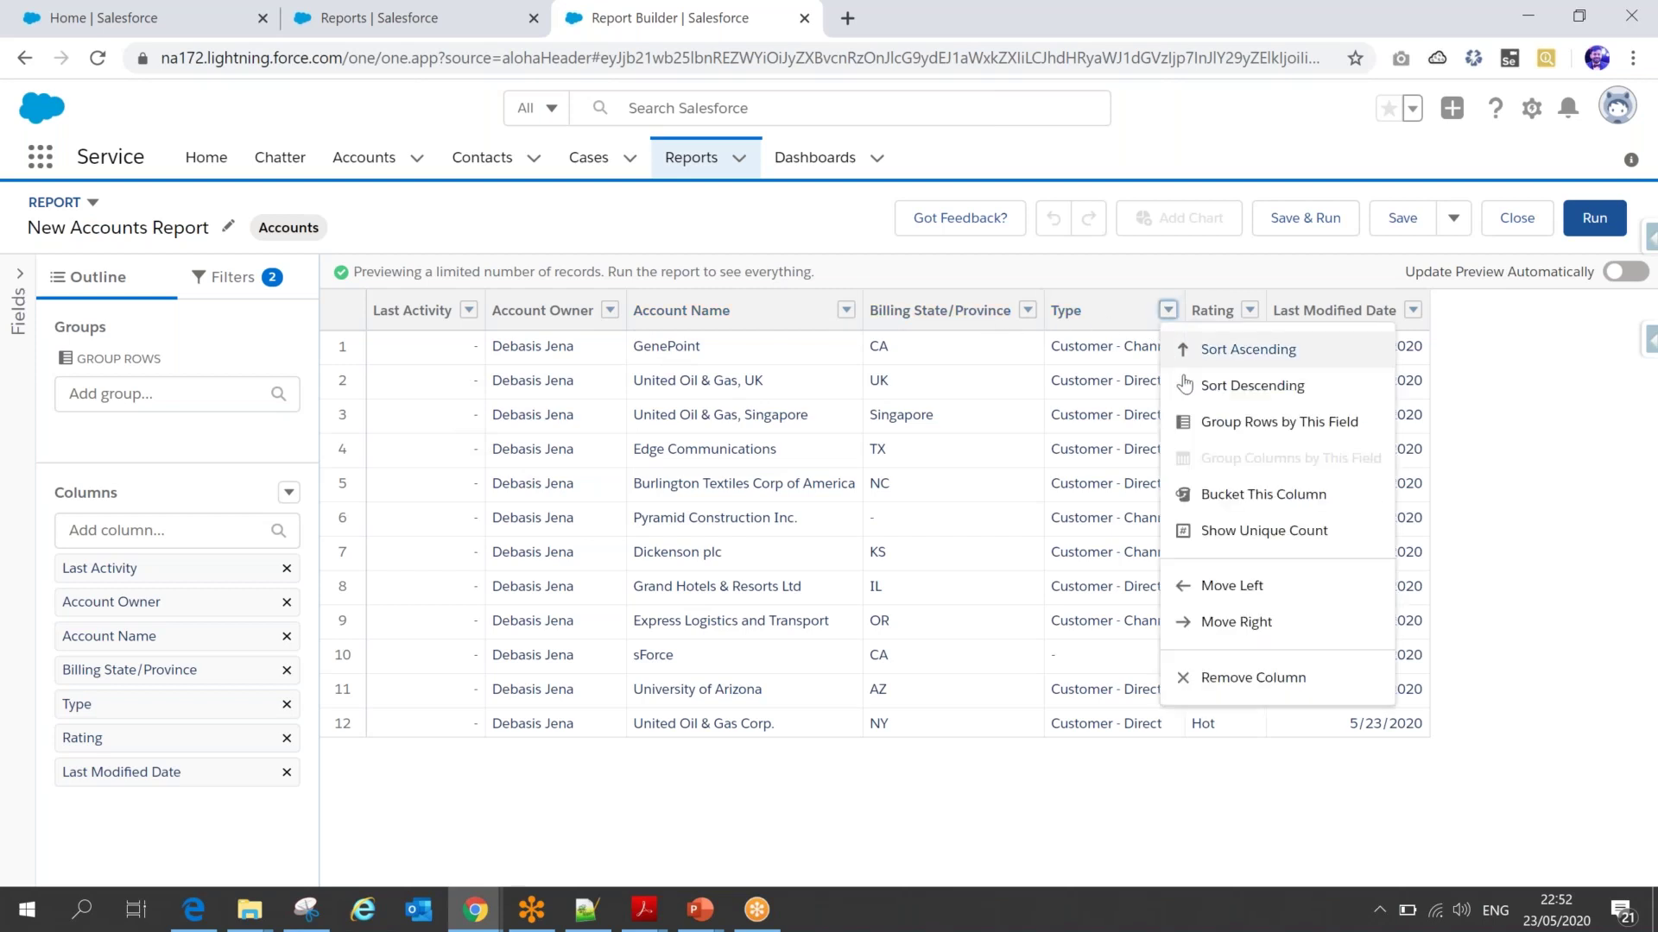
left_click(1233, 431)
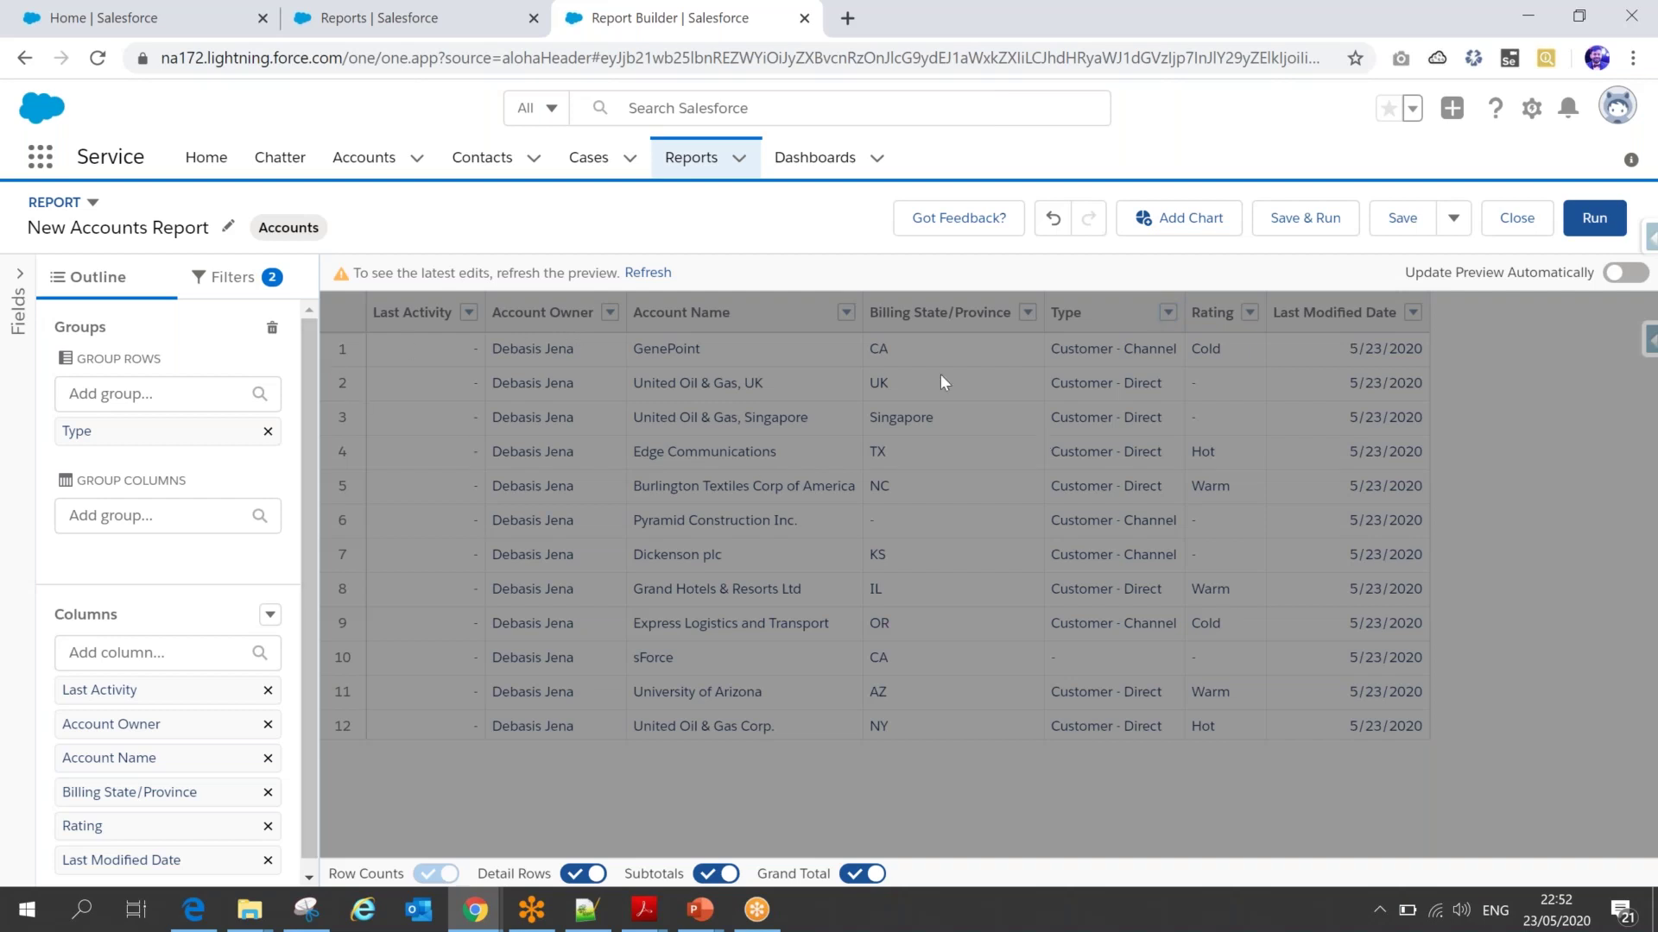
left_click(663, 275)
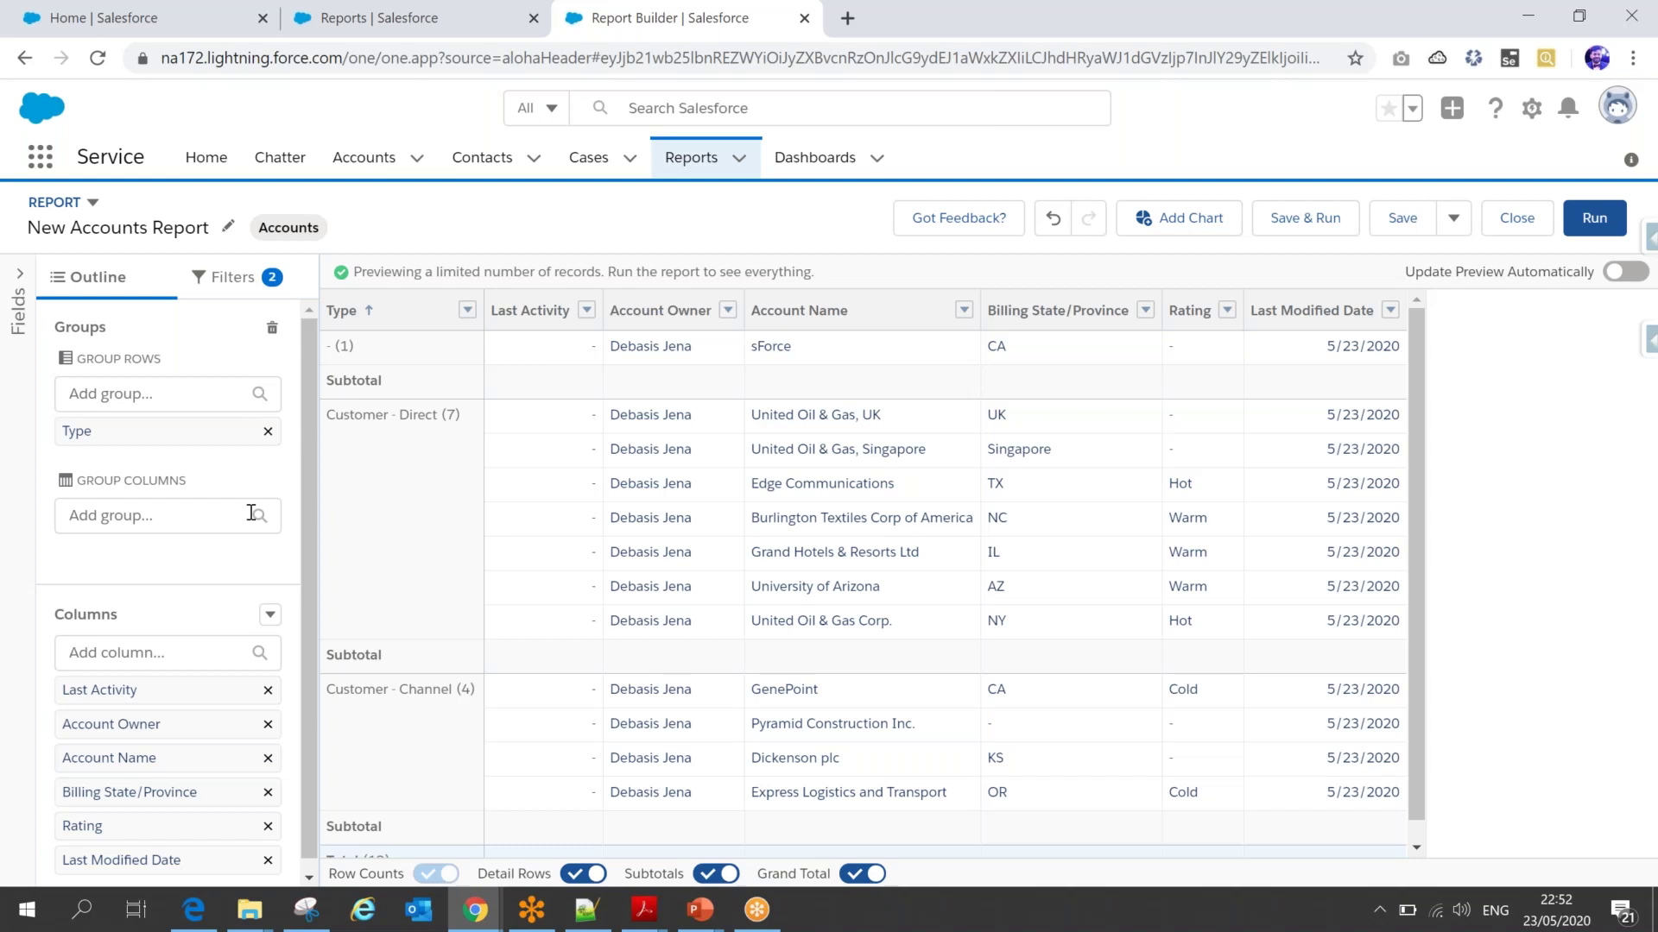
Add Account Owner as a column grouping, refresh the matrix preview, then bring the PowerPoint slide show forward
left_click(199, 518)
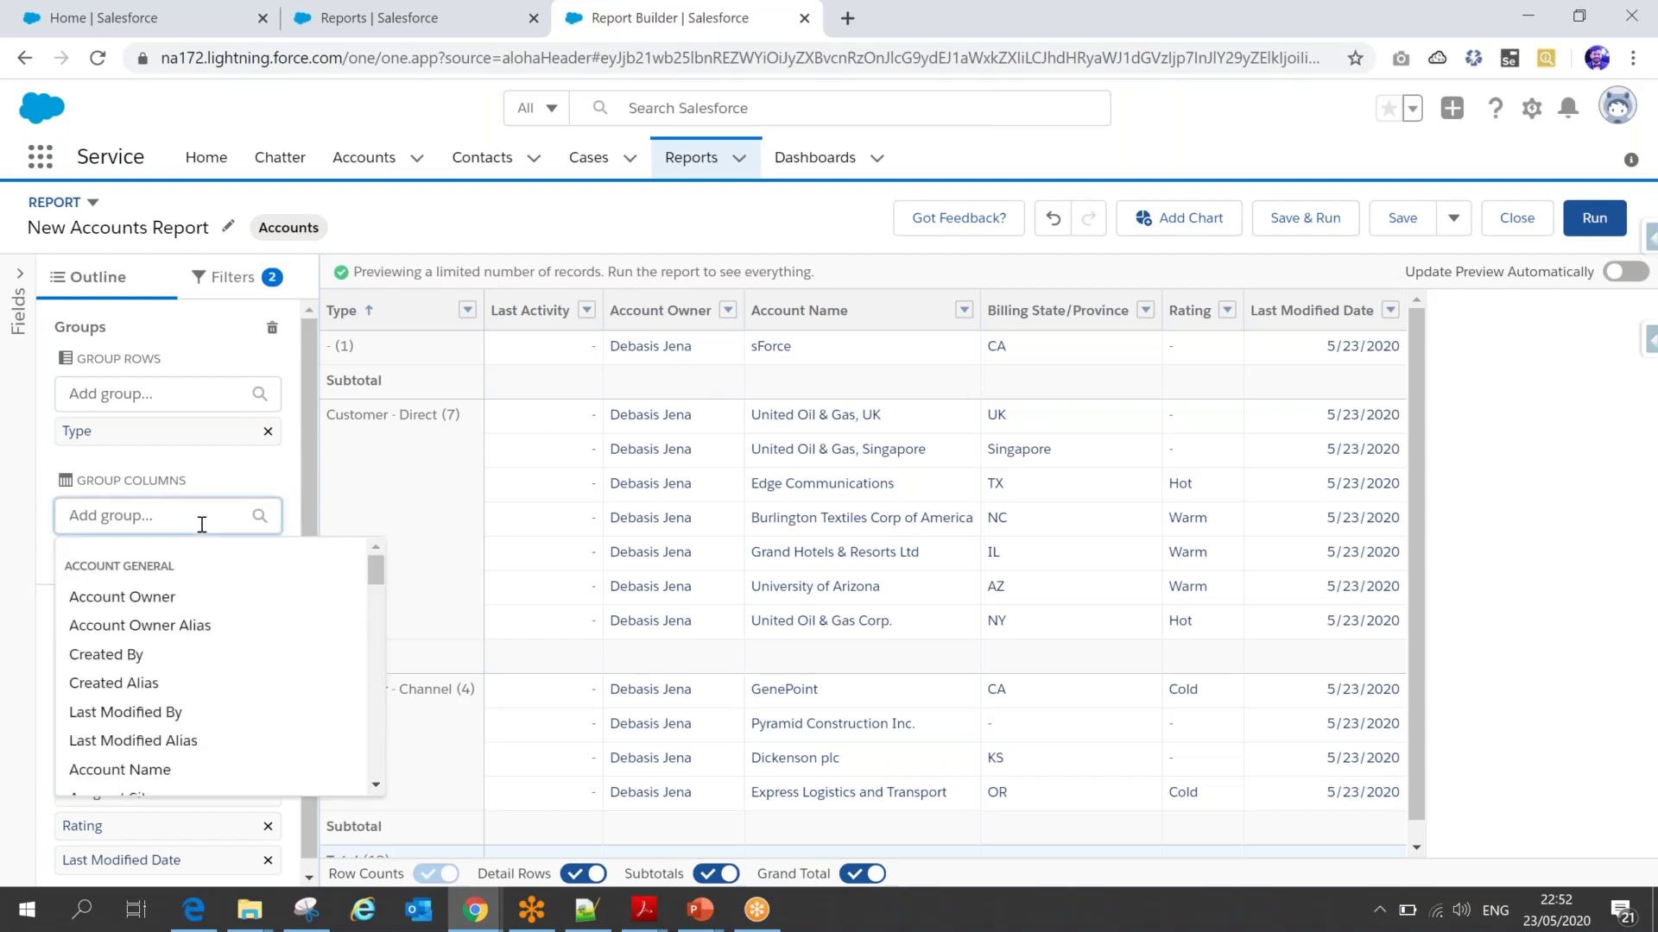
left_click(155, 607)
left_click(647, 275)
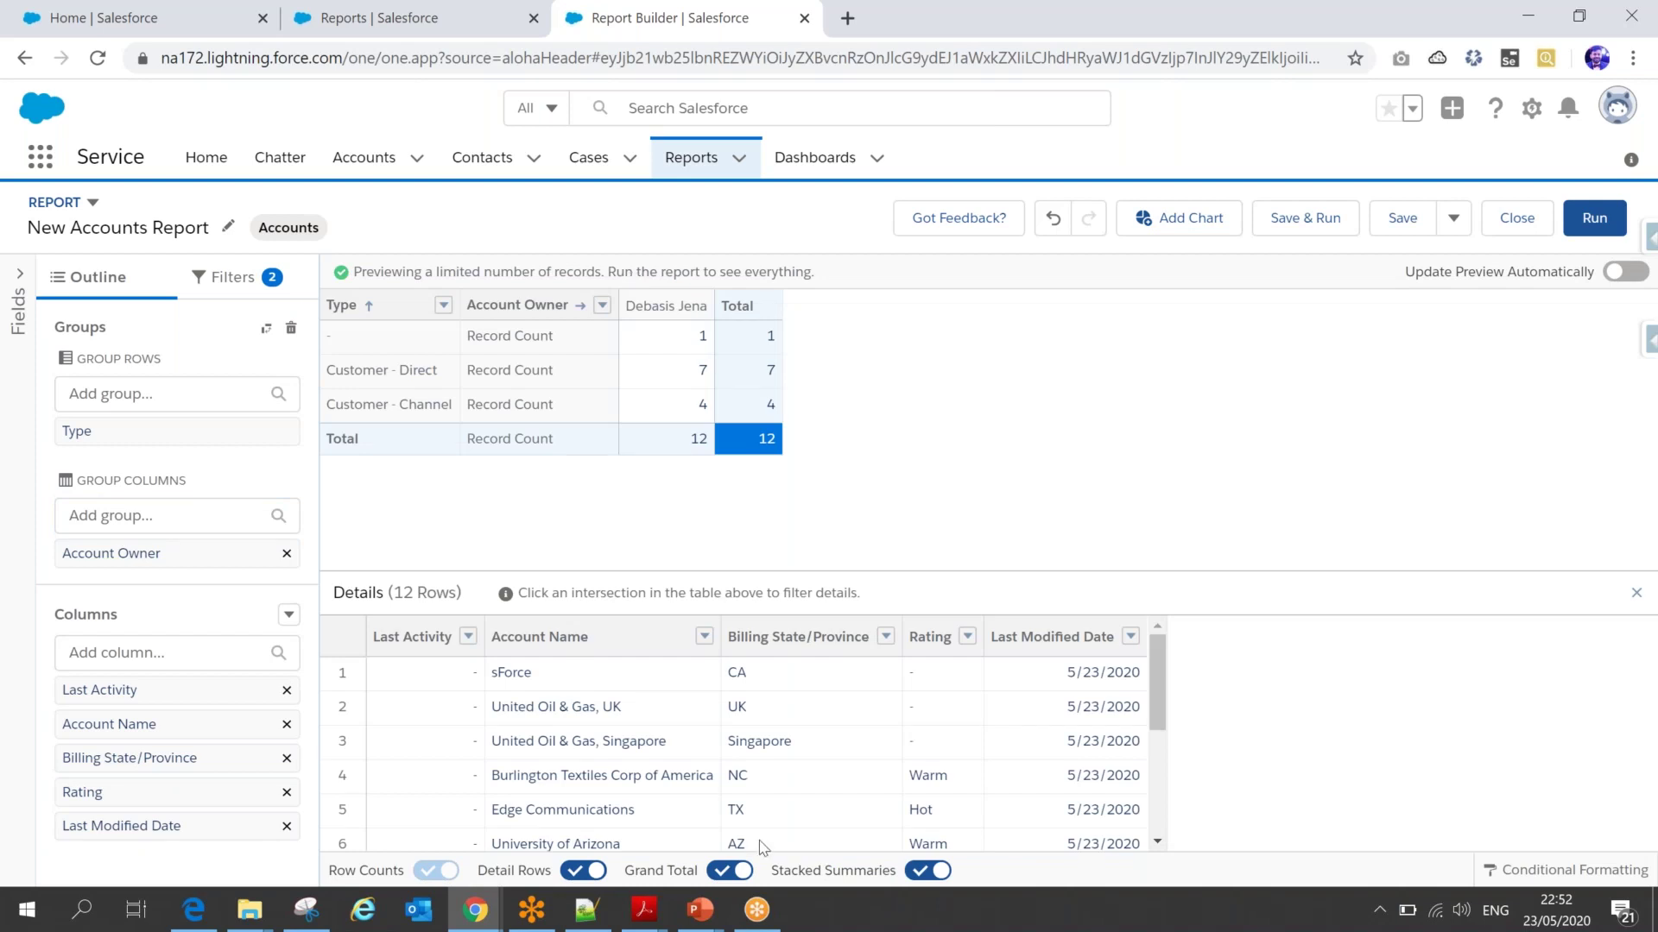
left_click(702, 914)
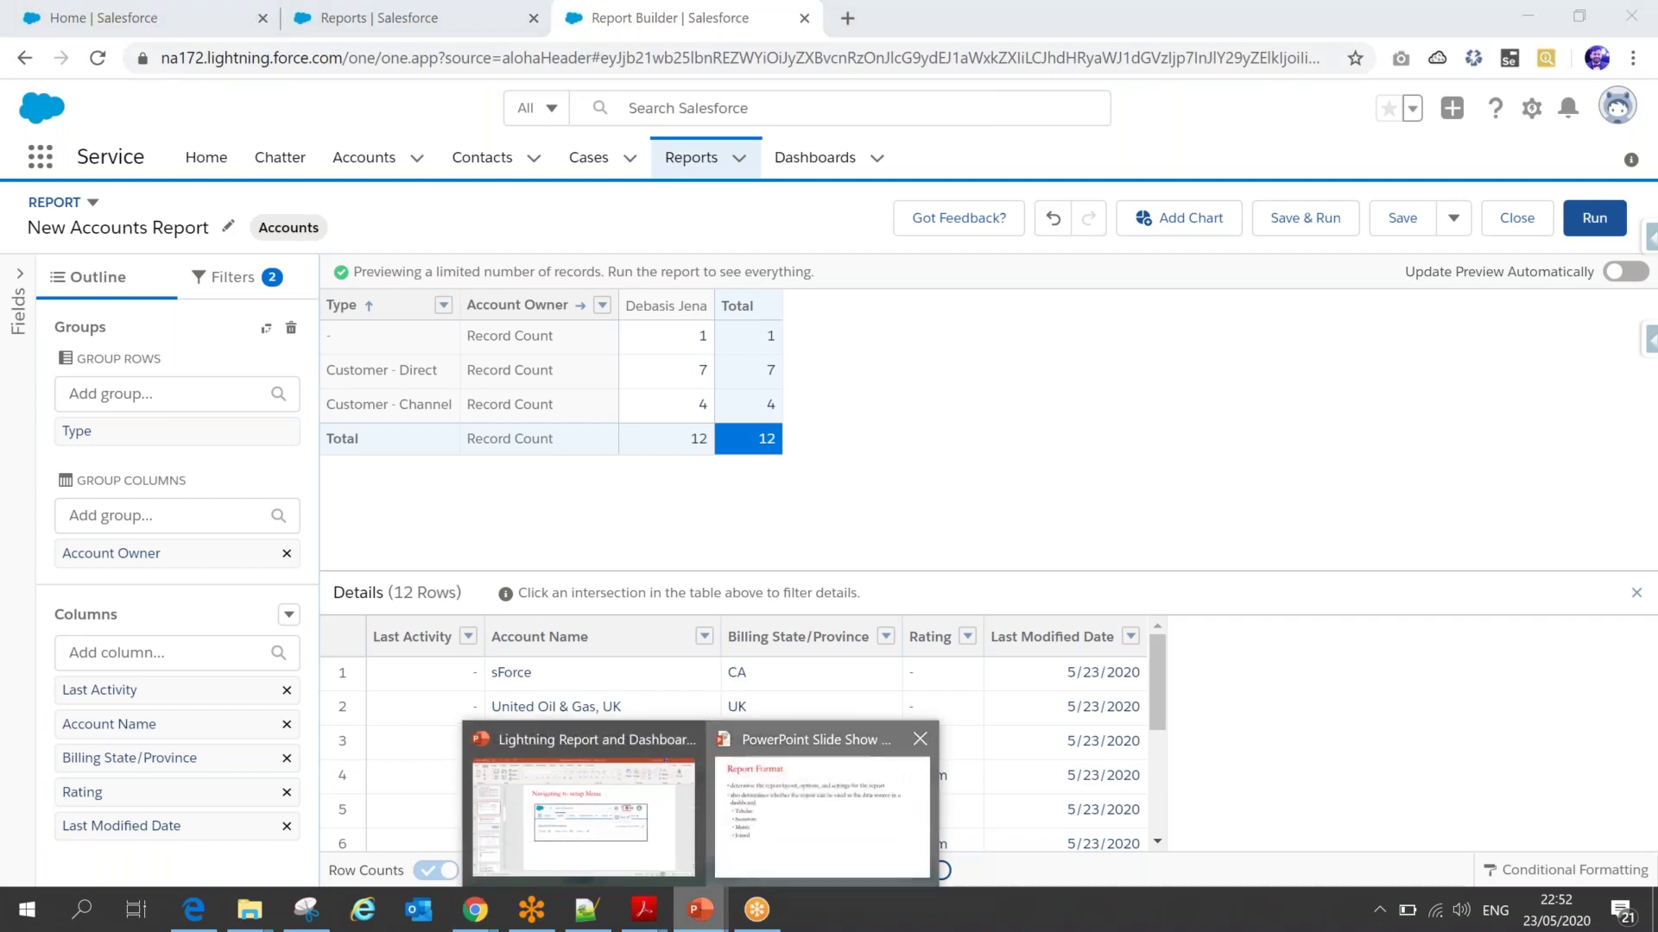
left_click(801, 802)
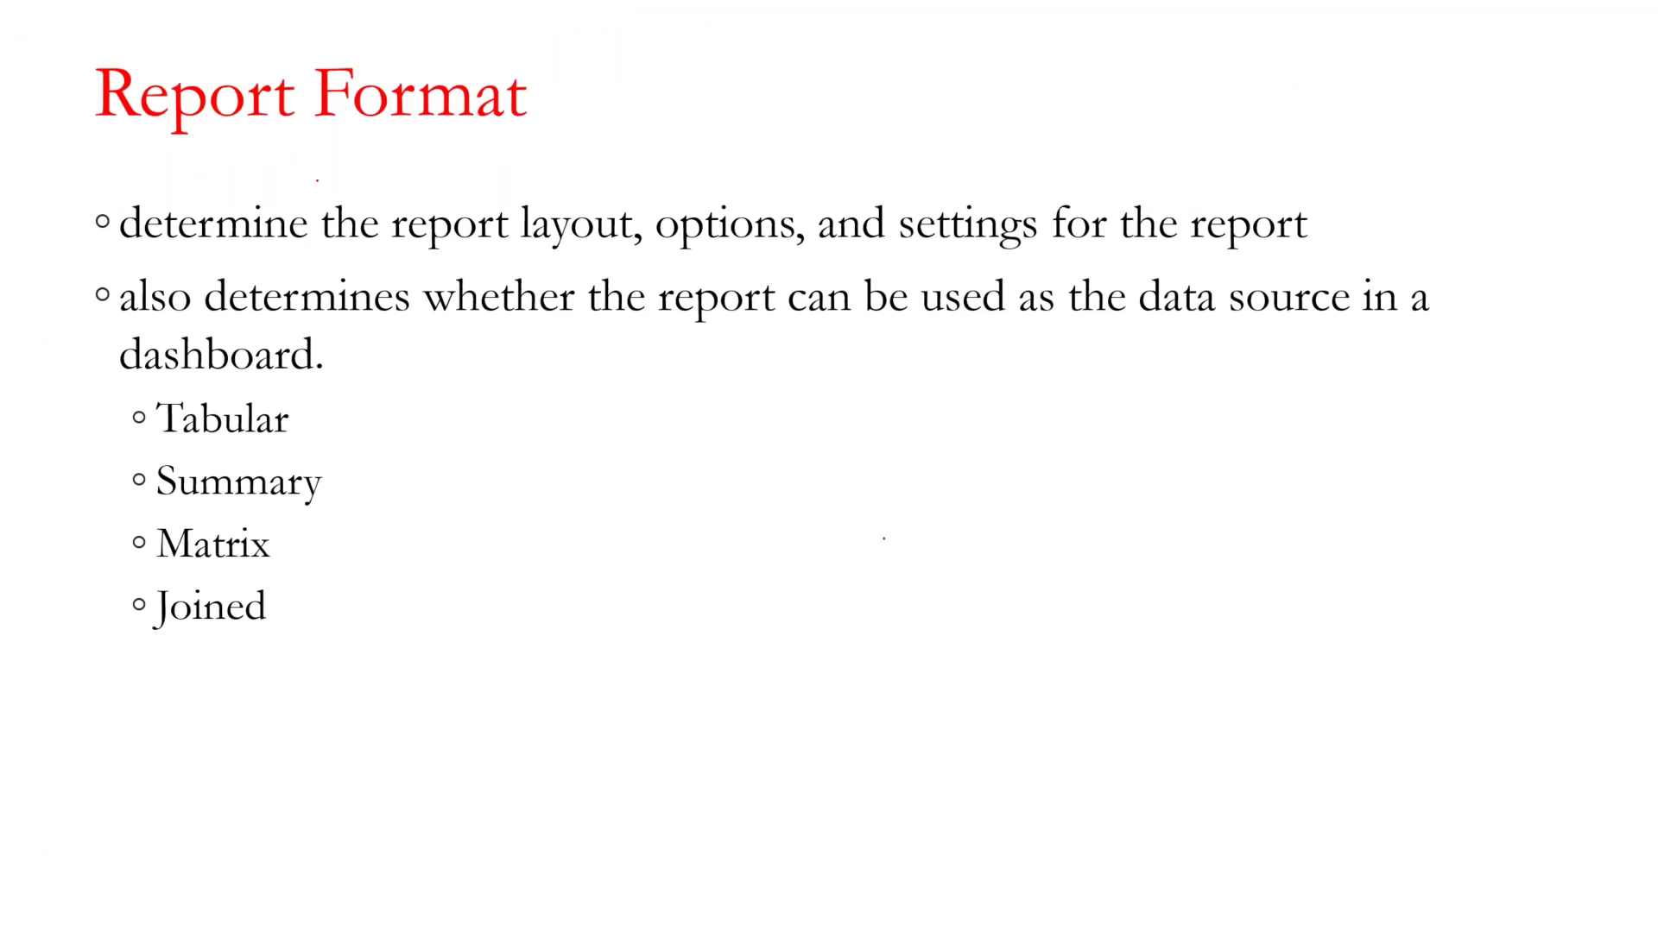
Handwrite and underline a red '1 Report type' note on the Report Format slide, then return to Chrome
mouse_move(531, 568)
left_mouse_down()
mouse_move(531, 595)
mouse_move(513, 547)
mouse_move(535, 624)
mouse_move(557, 563)
mouse_move(603, 591)
mouse_move(605, 568)
mouse_move(637, 590)
mouse_move(670, 561)
mouse_move(683, 587)
left_mouse_up()
left_click_drag(692, 545, 699, 591)
mouse_move(693, 553)
left_mouse_down()
mouse_move(712, 537)
mouse_move(691, 560)
left_mouse_up()
mouse_move(730, 535)
left_mouse_down()
mouse_move(720, 544)
mouse_move(773, 557)
left_mouse_up()
mouse_move(784, 507)
left_mouse_down()
mouse_move(786, 534)
mouse_move(808, 540)
mouse_move(800, 519)
mouse_move(857, 536)
mouse_move(869, 506)
mouse_move(891, 526)
mouse_move(922, 486)
mouse_move(942, 499)
left_mouse_up()
mouse_move(602, 636)
left_mouse_down()
mouse_move(1006, 506)
mouse_move(774, 474)
mouse_move(384, 552)
mouse_move(457, 683)
mouse_move(618, 637)
left_mouse_up()
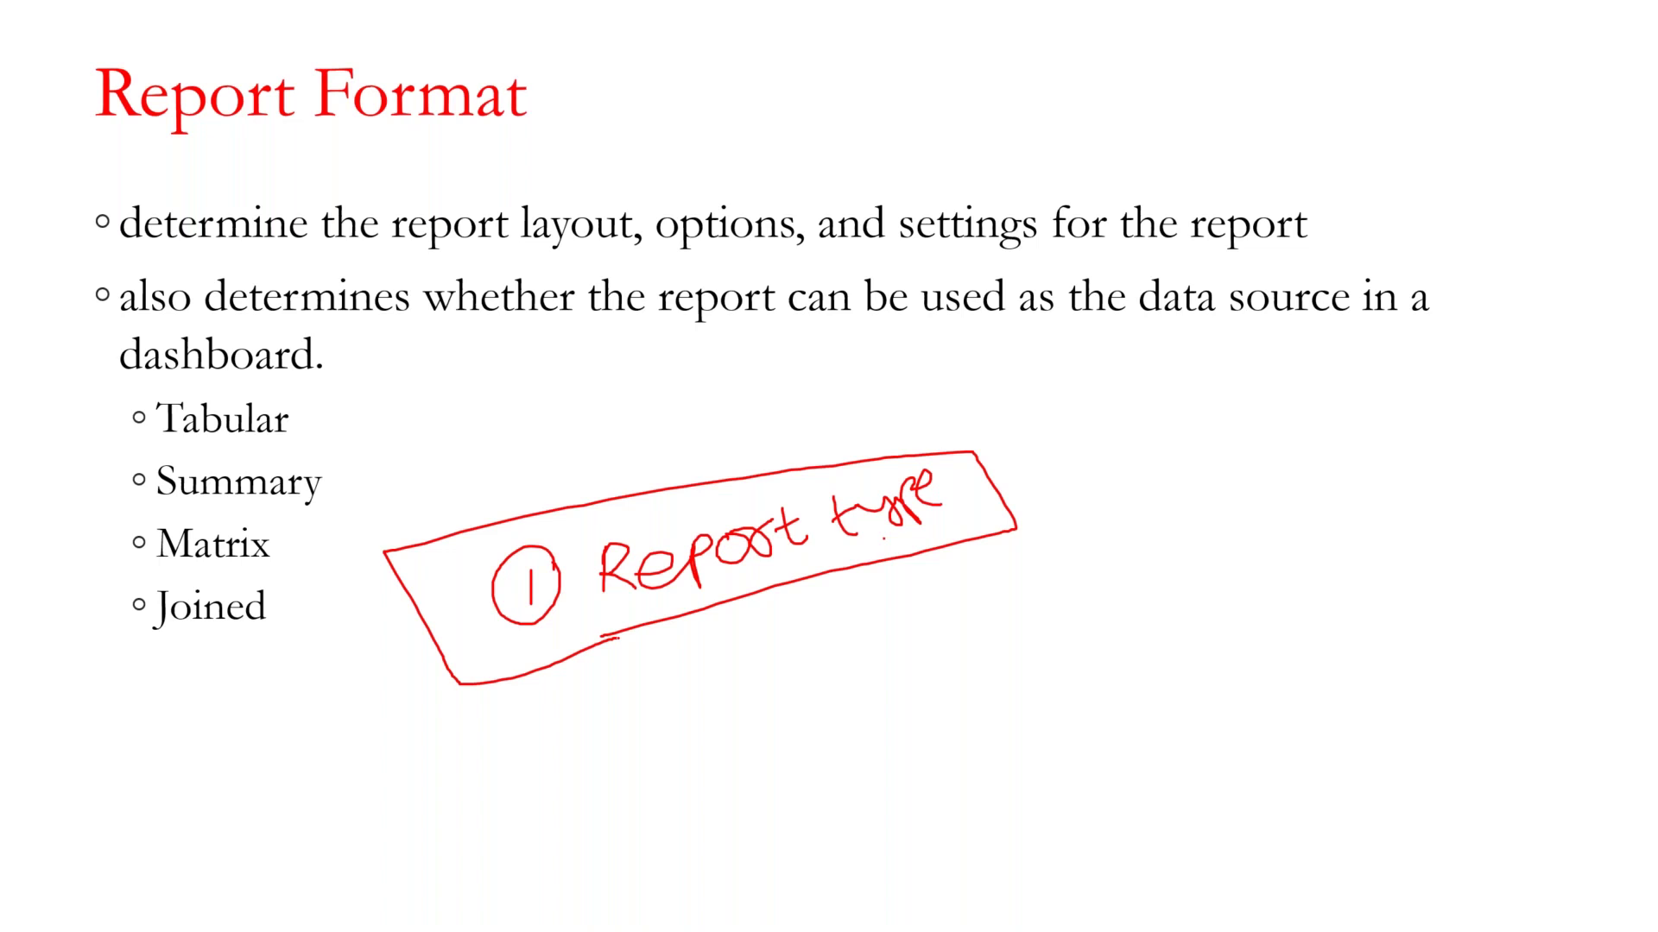
key("alt+Tab")
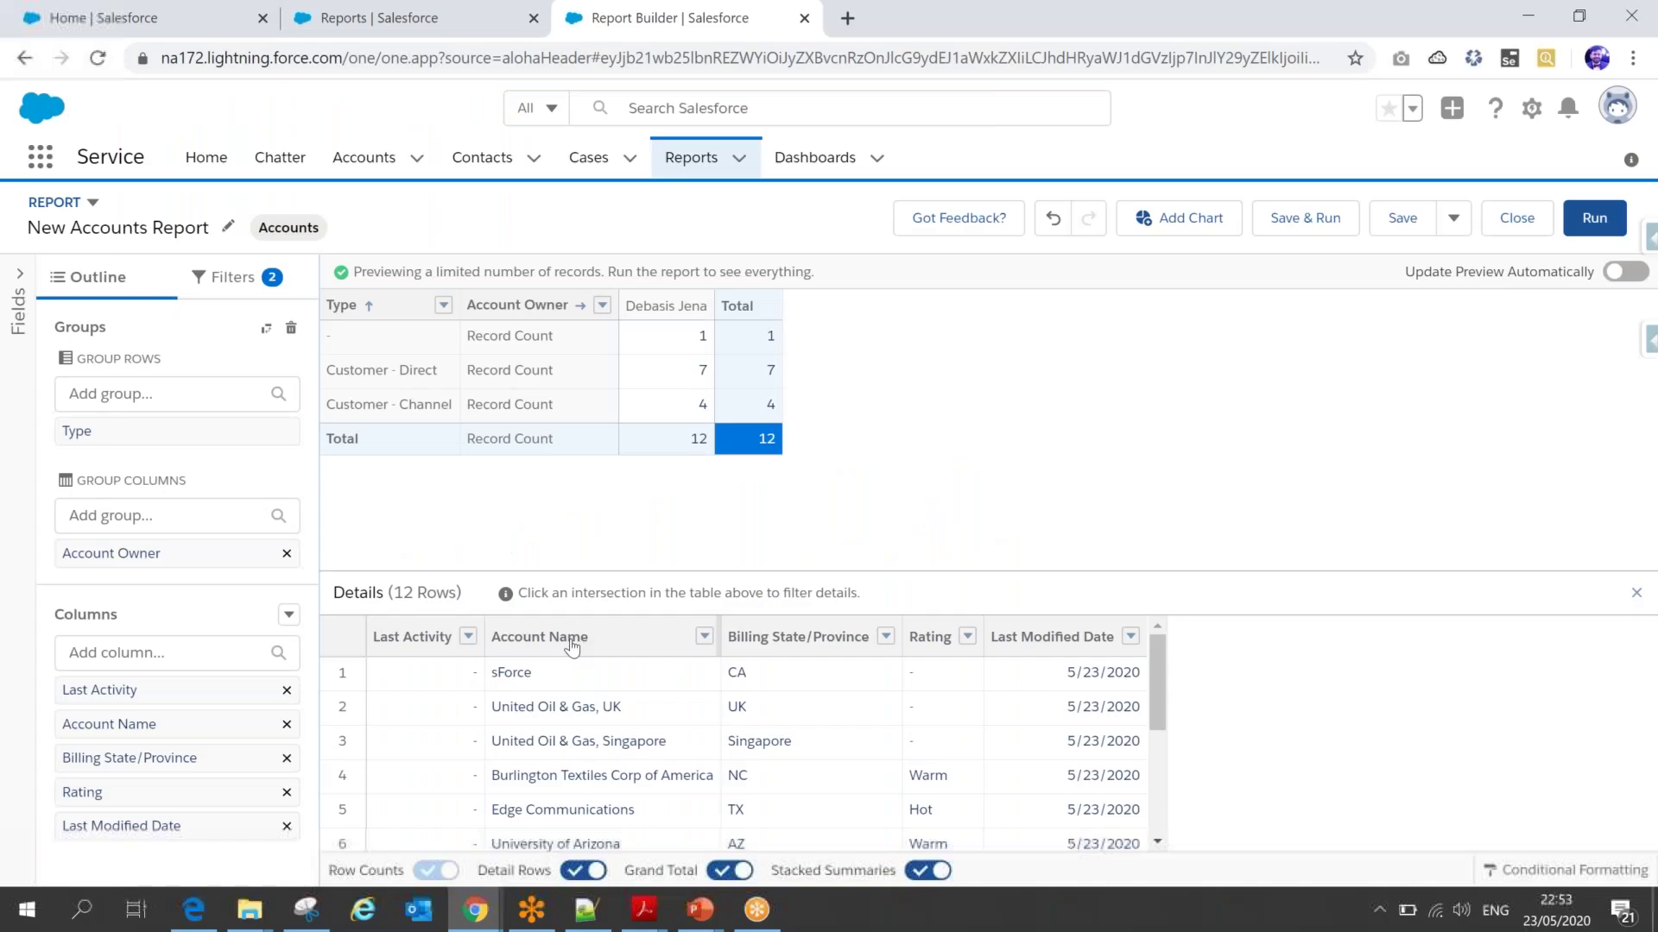
Start another new report and browse the Opportunities, Leads and Accounts & Contacts report-type categories
left_click(412, 17)
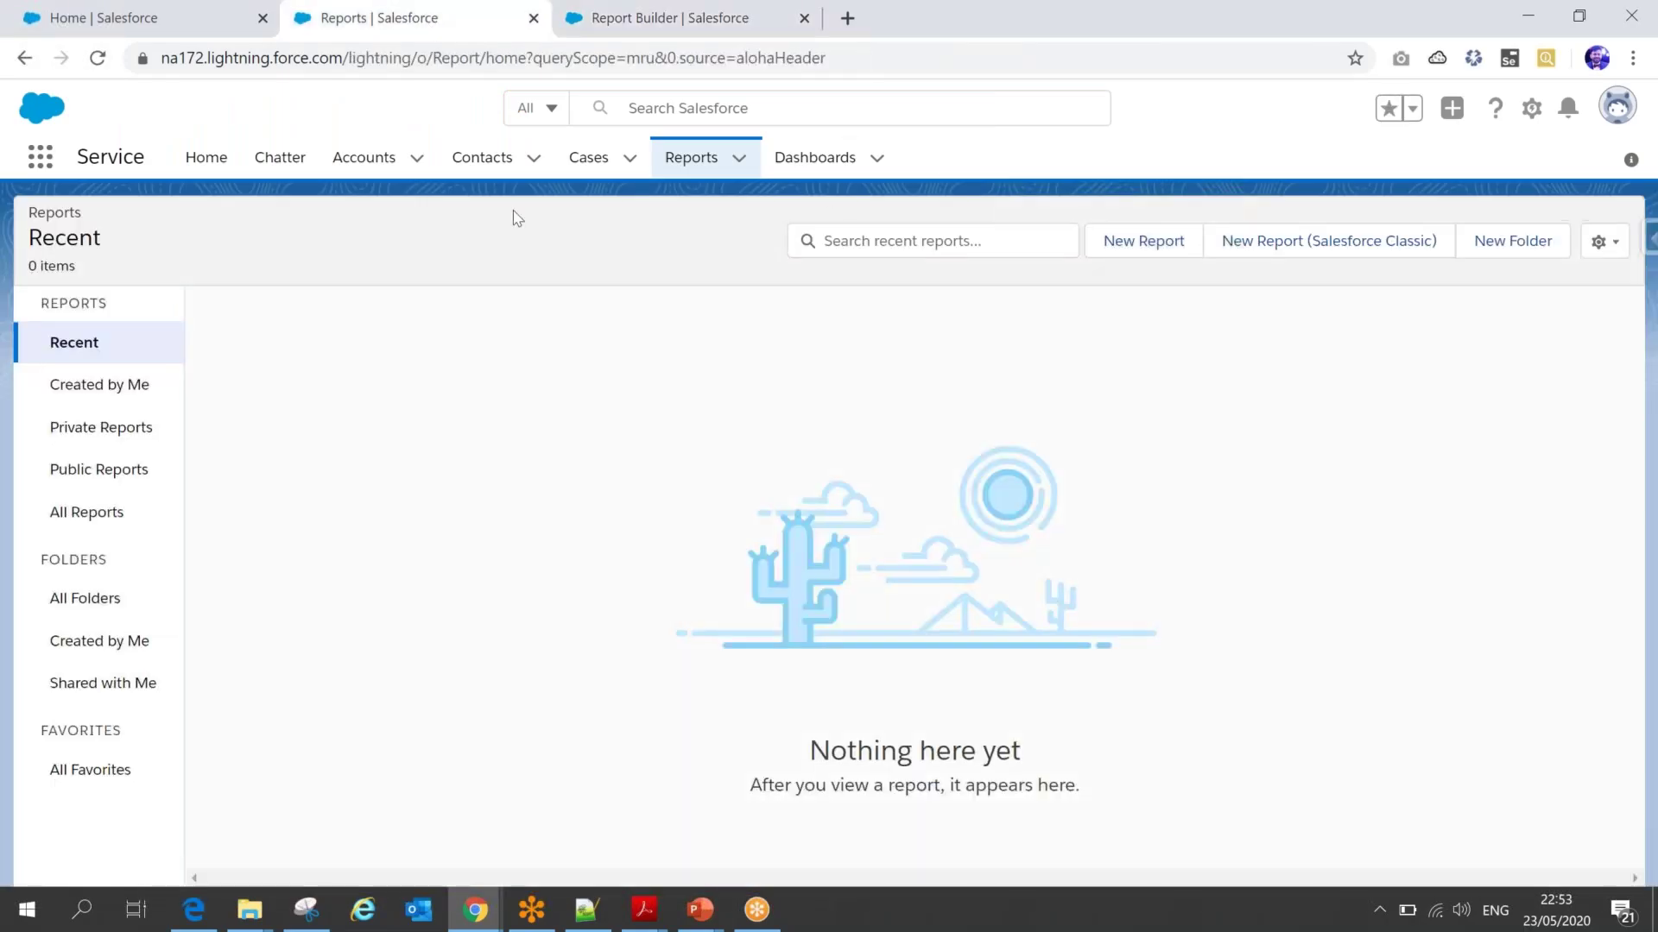
left_click(1151, 248)
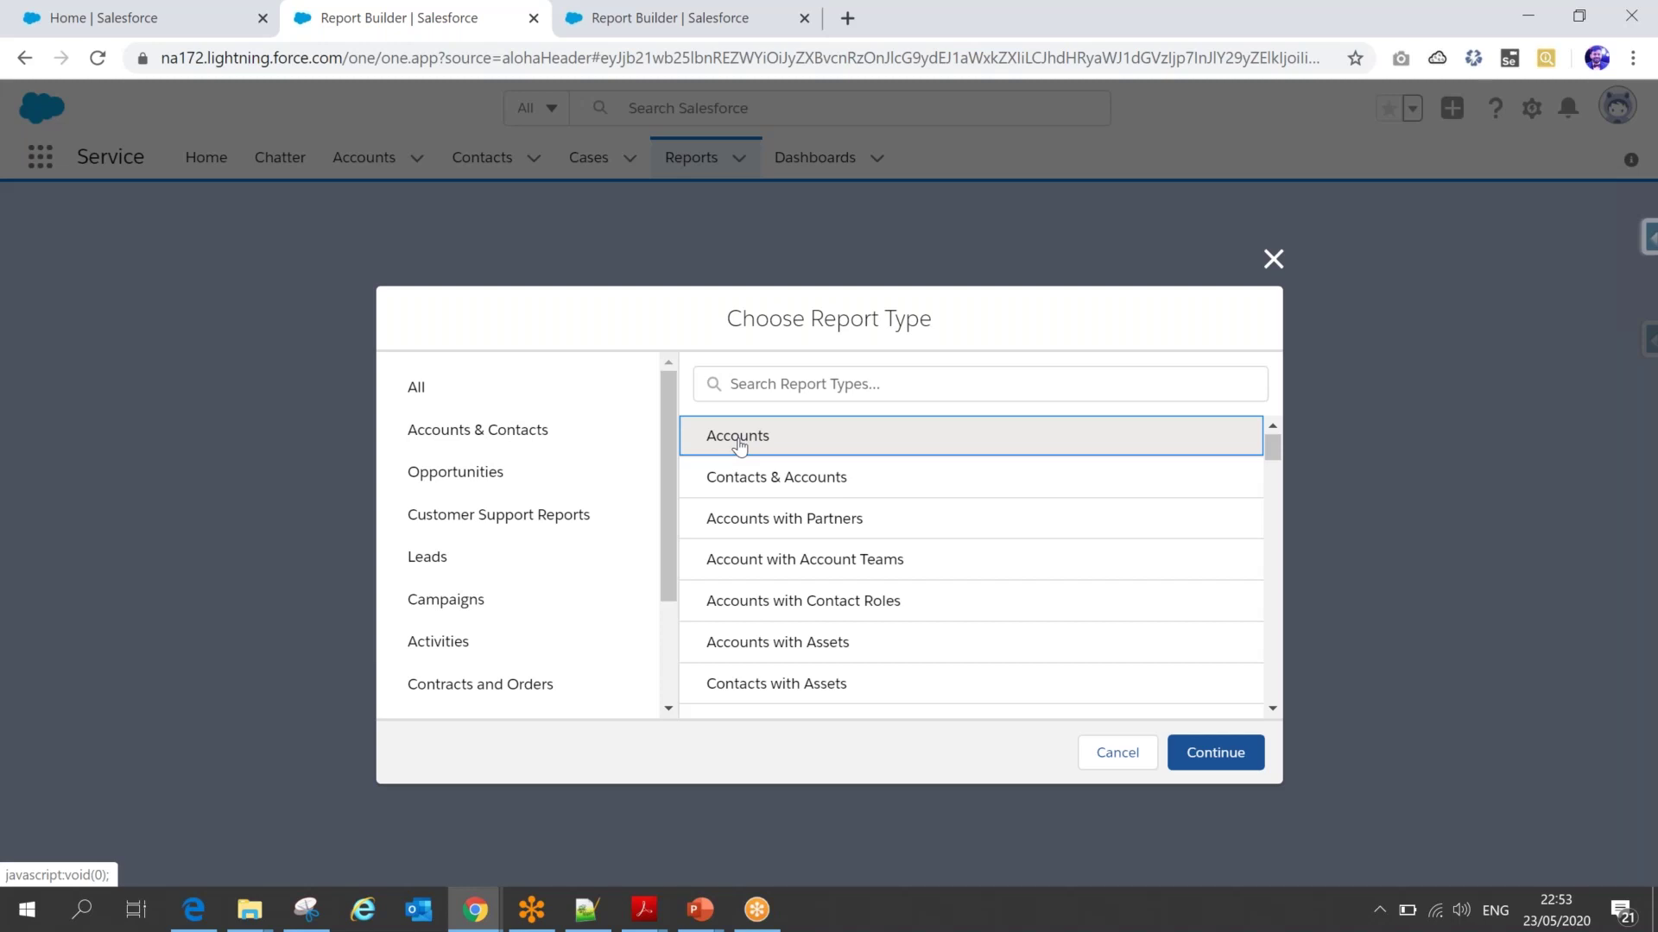
scroll(769, 484, "down", 1)
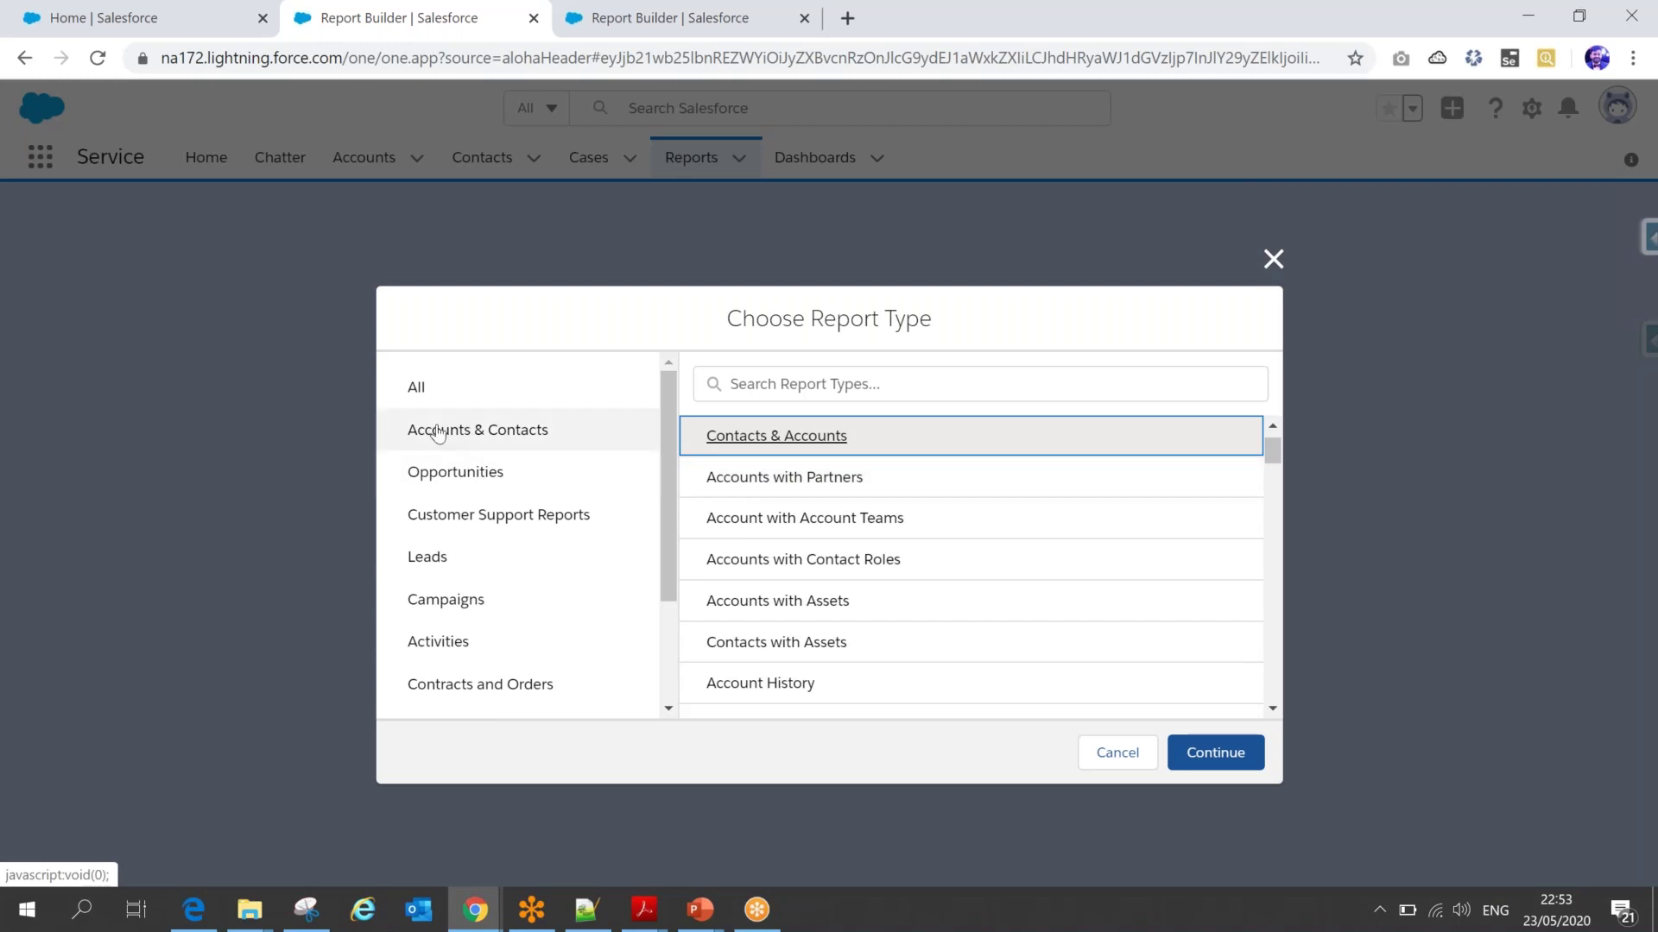
mouse_move(663, 391)
left_mouse_down()
mouse_move(661, 542)
mouse_move(677, 388)
left_mouse_up()
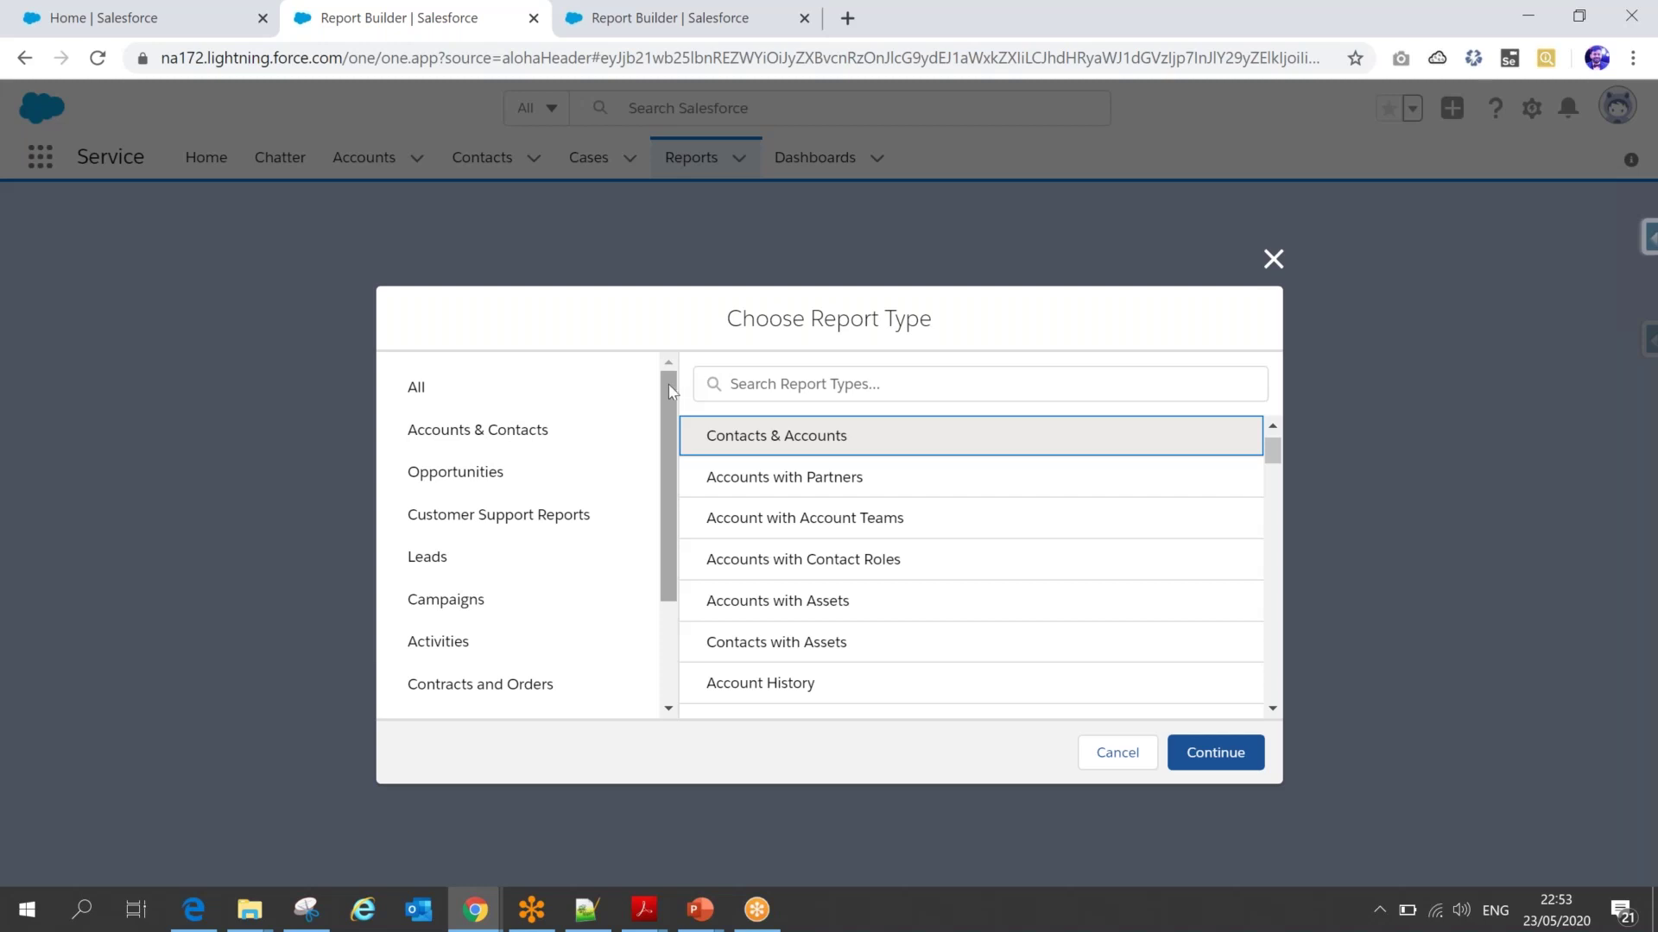
left_click(466, 482)
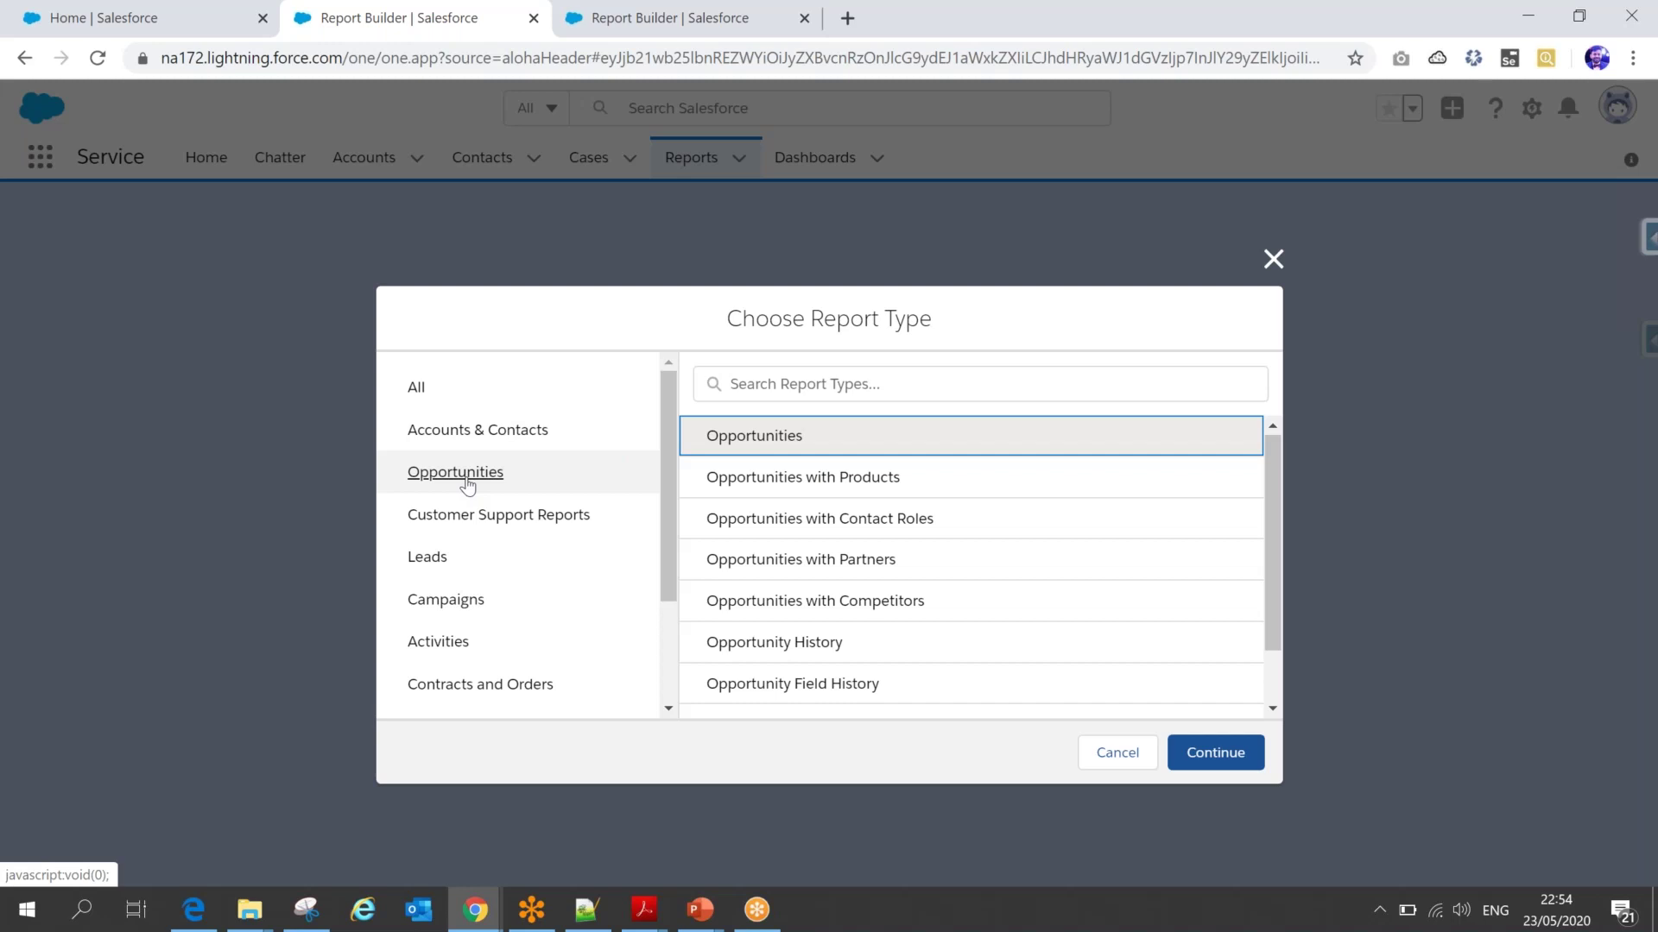
left_click(437, 562)
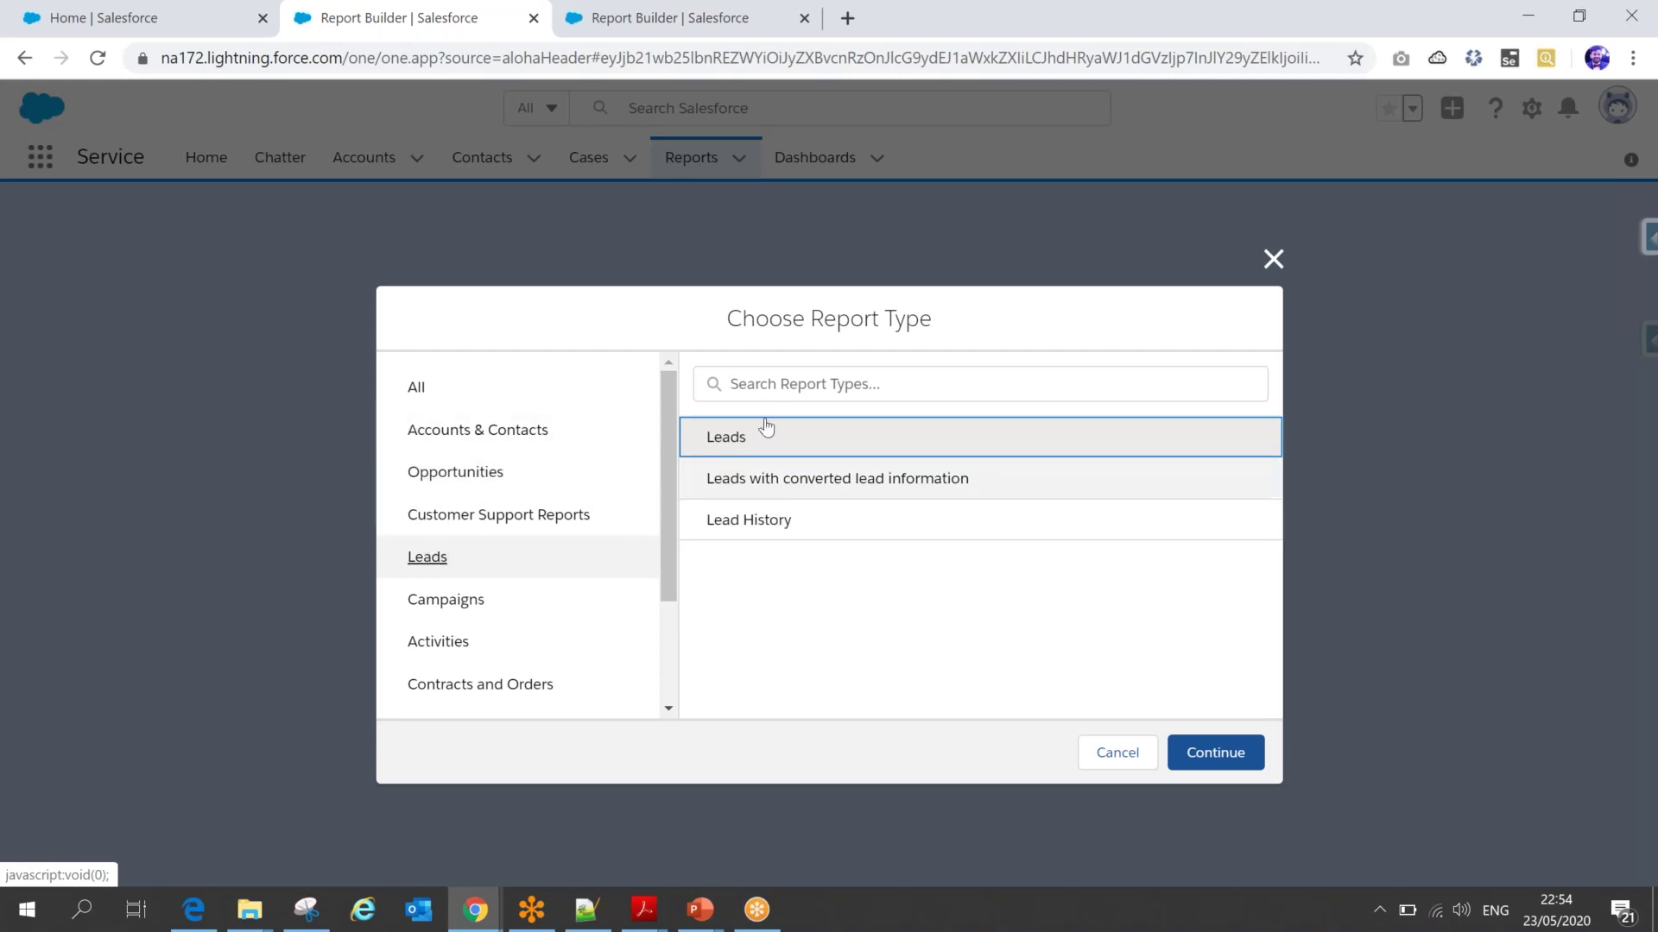
left_click(464, 436)
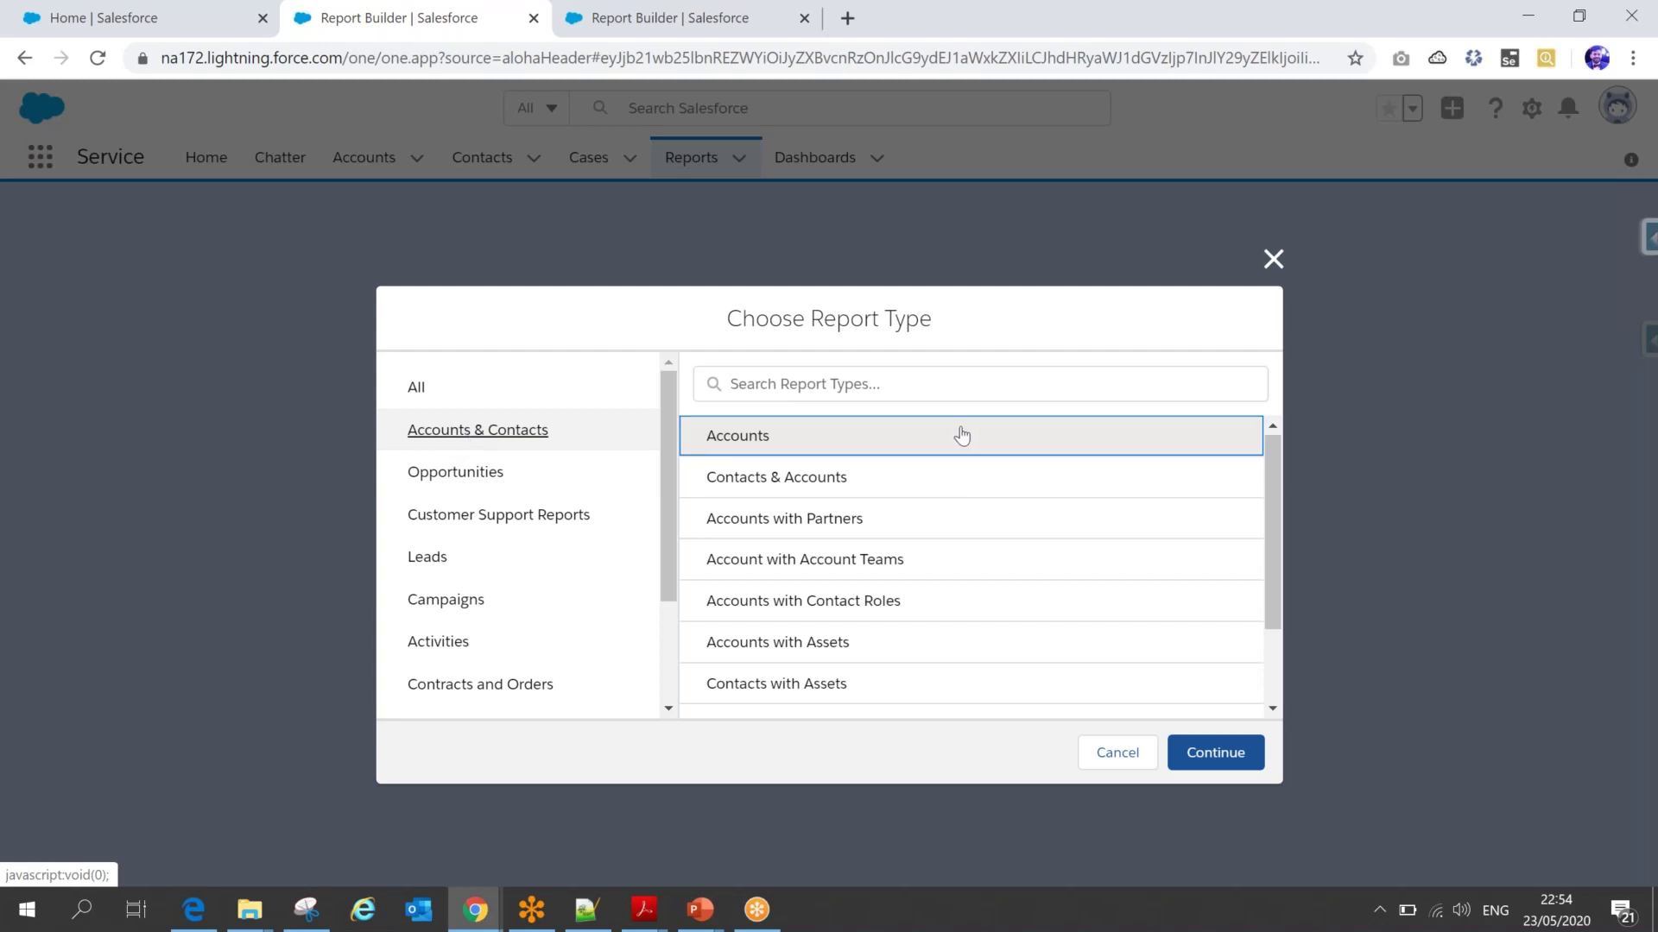